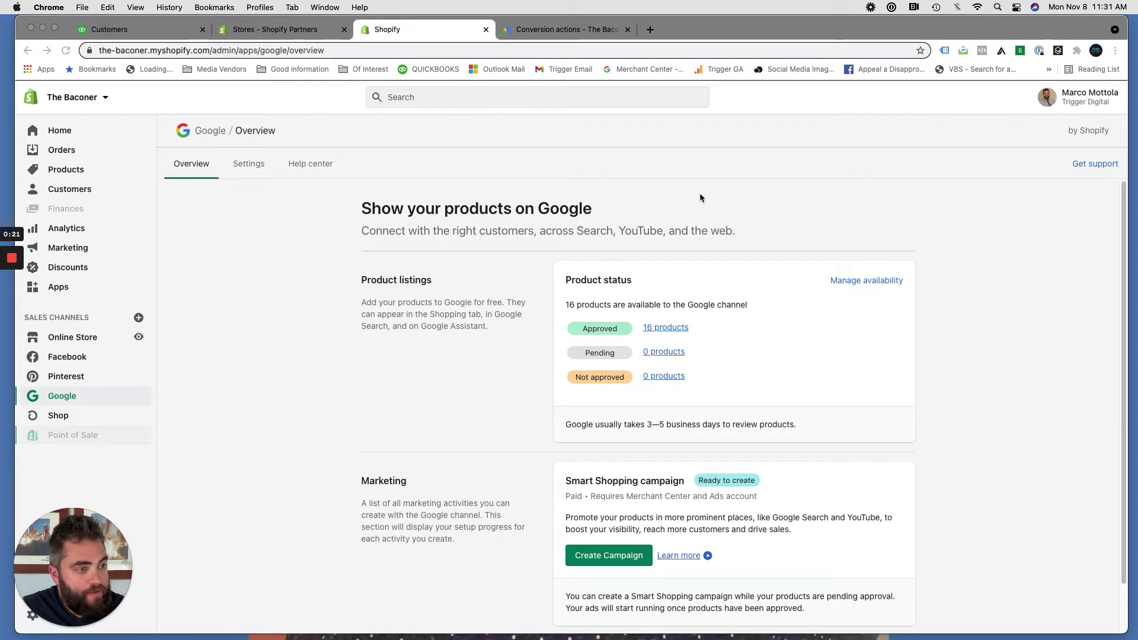
Step: Open the Shopify store's Checkout settings
left_click(187, 340)
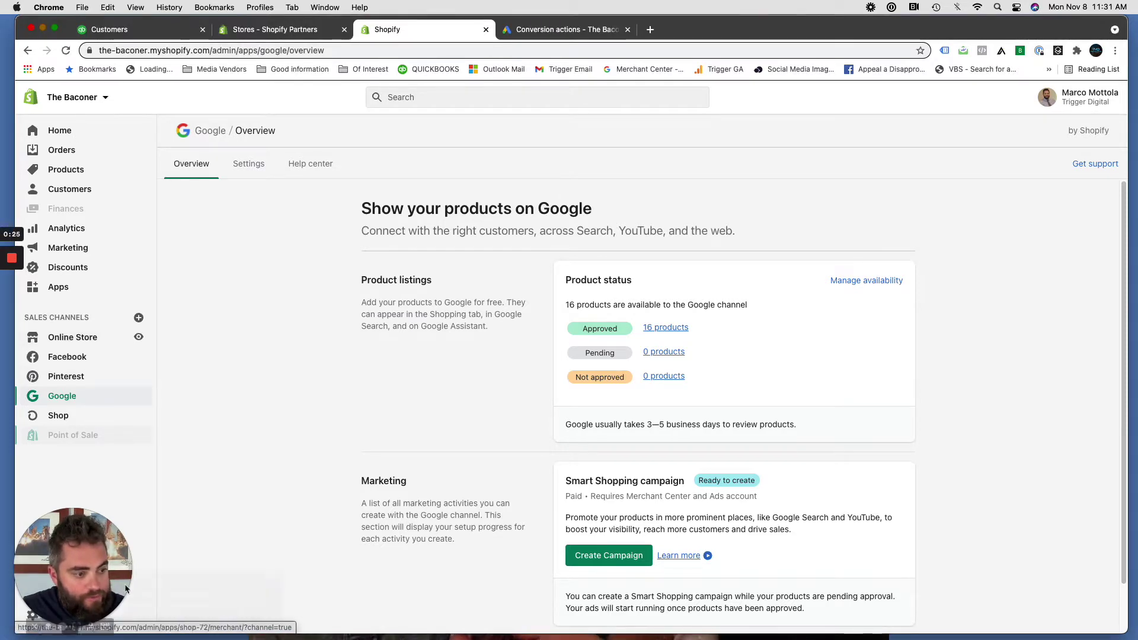
left_click(71, 608)
left_click(72, 609)
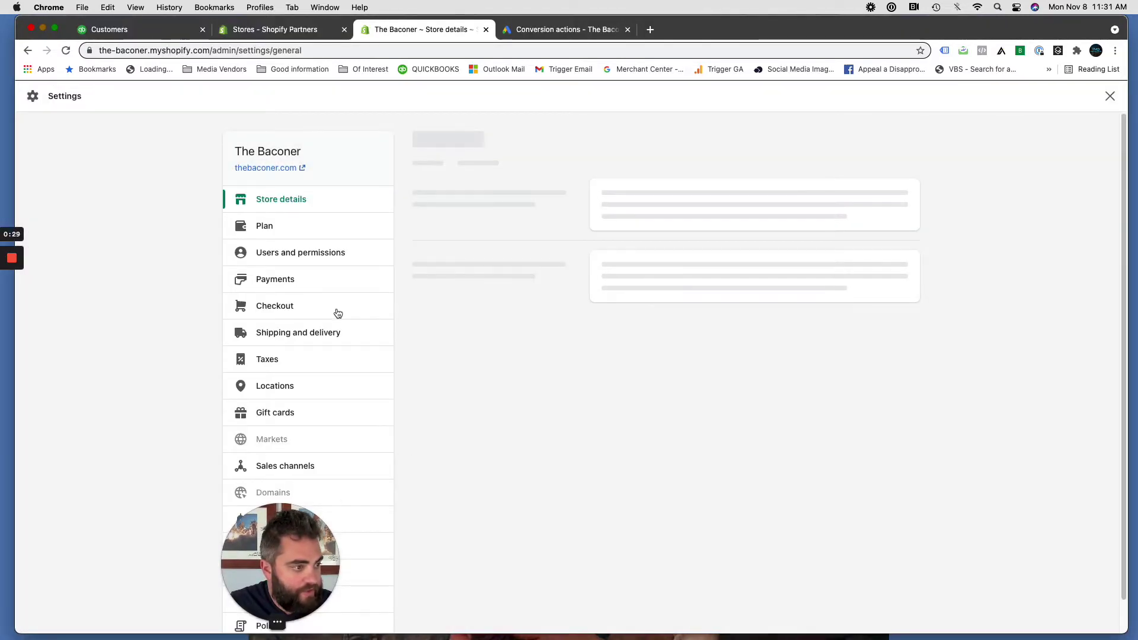
left_click(337, 313)
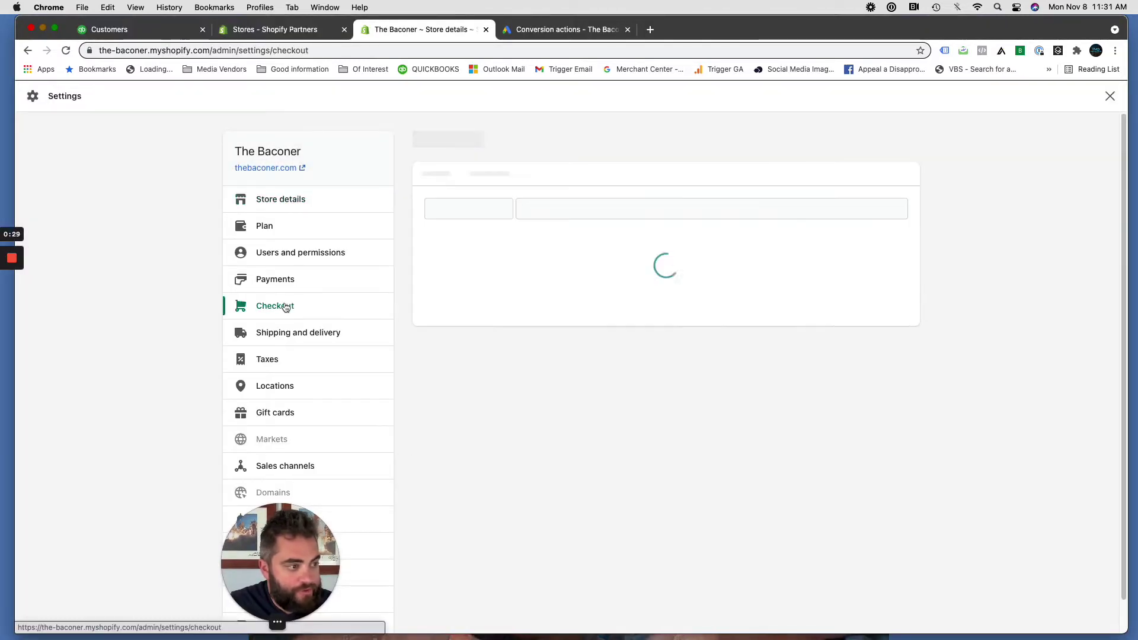
left_click_drag(287, 539, 173, 527)
Step: Add an empty line at the end of the order status page's Additional scripts
scroll(547, 437, "down", 3)
scroll(546, 437, "down", 20)
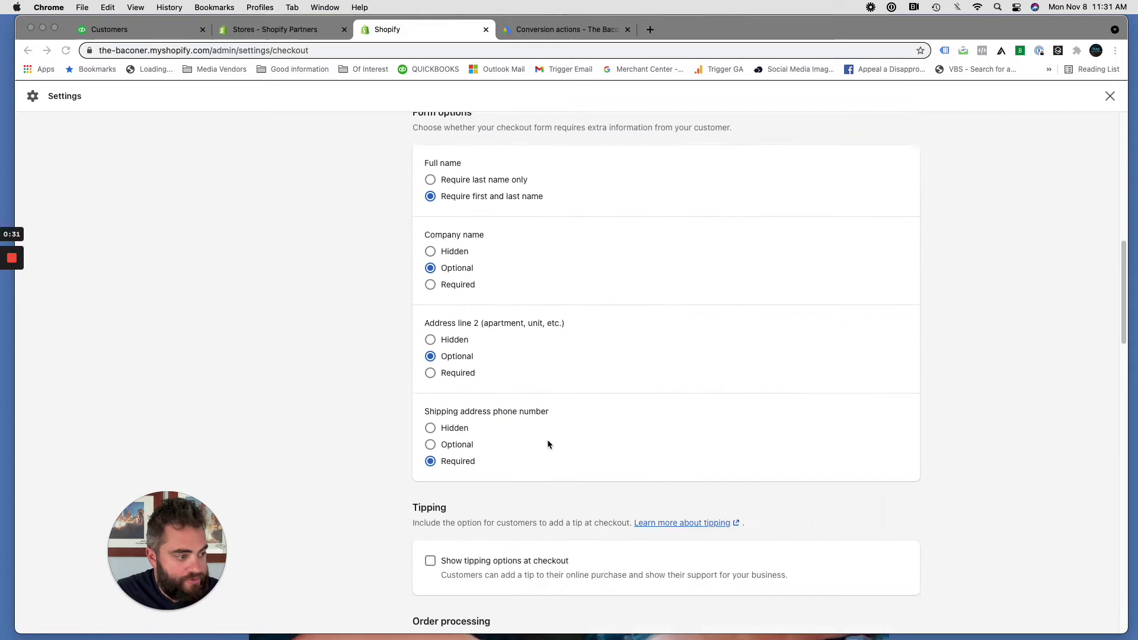
scroll(546, 439, "down", 10)
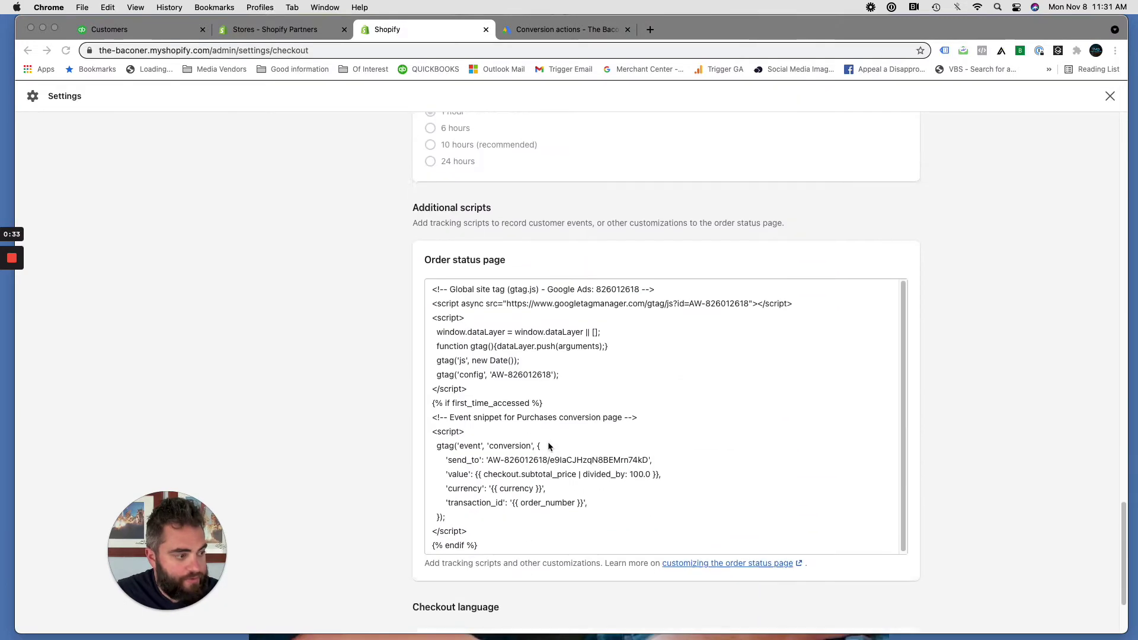
scroll(453, 192, "up", 2)
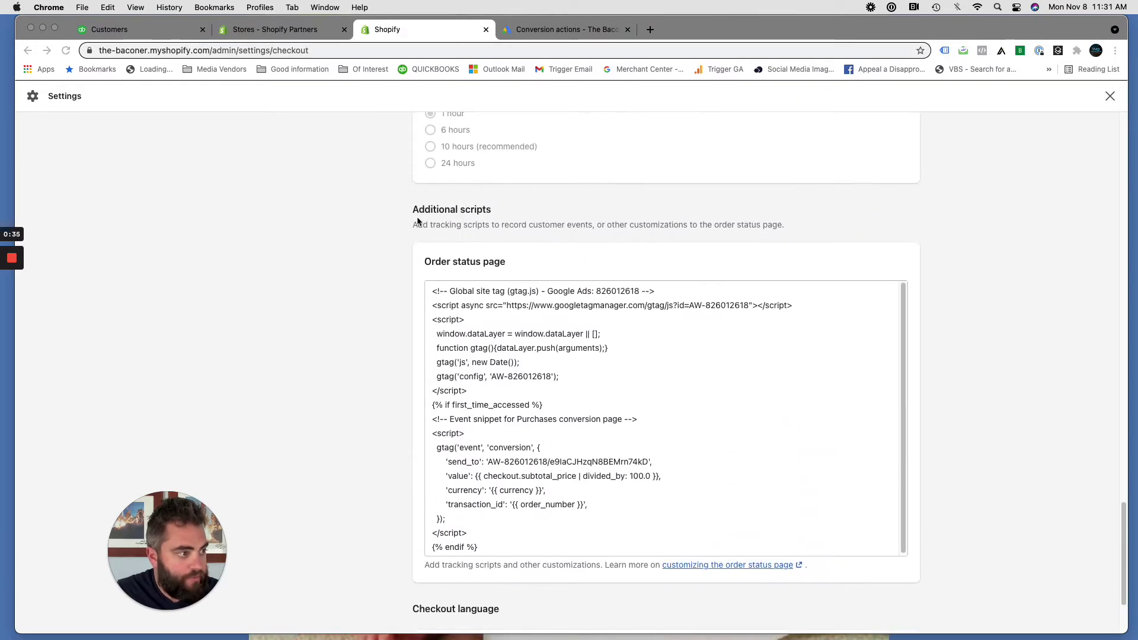
scroll(478, 367, "down", 1)
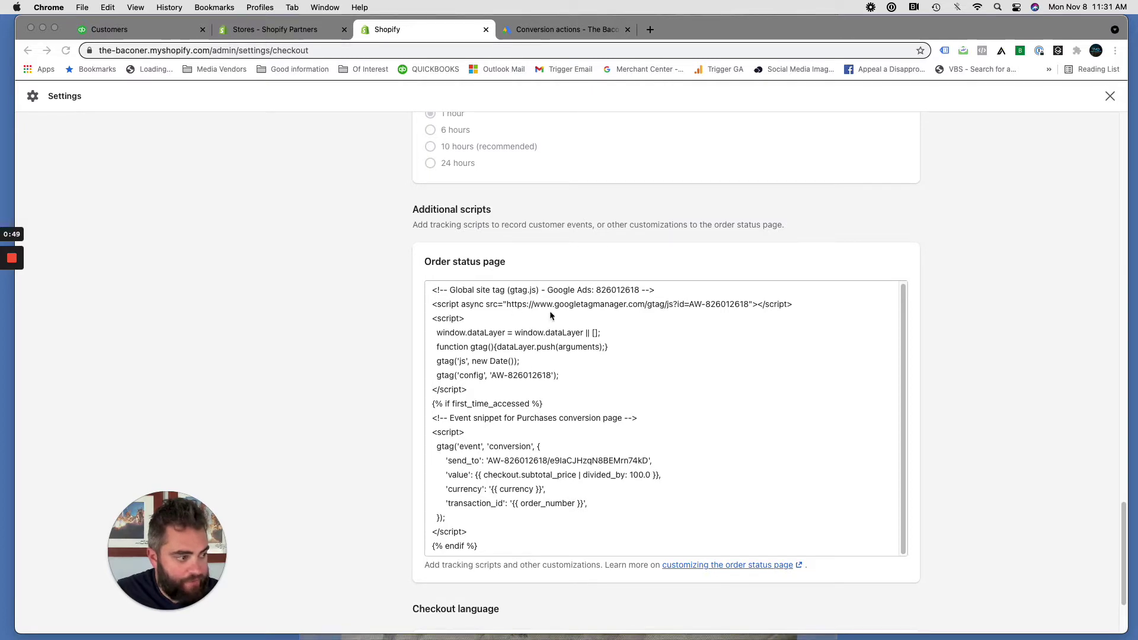
left_click(496, 546)
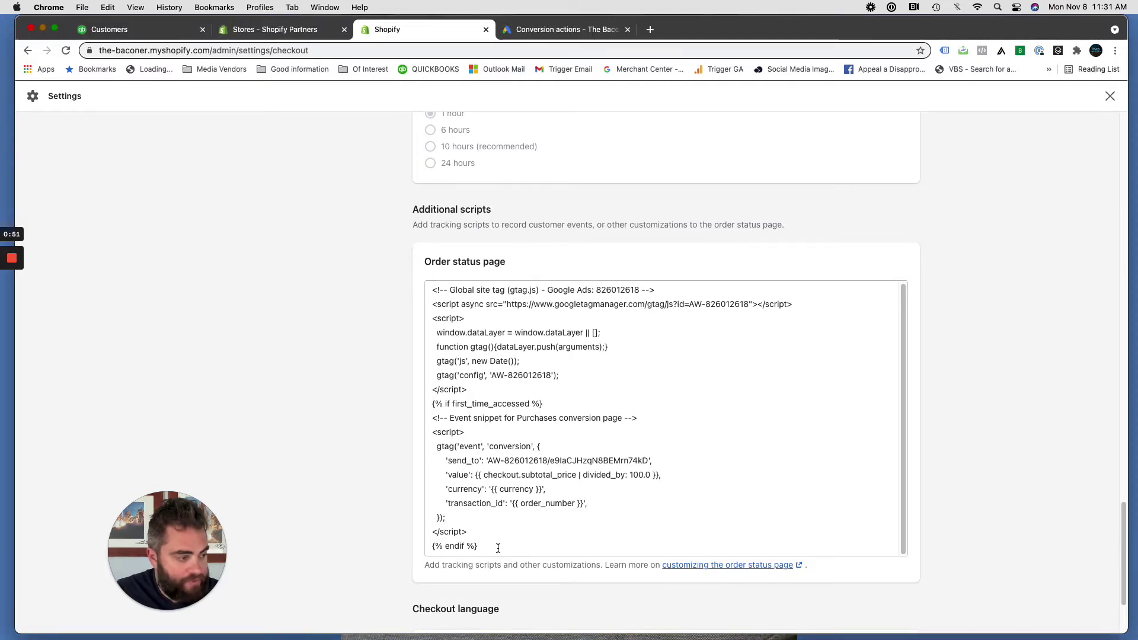
key("Return")
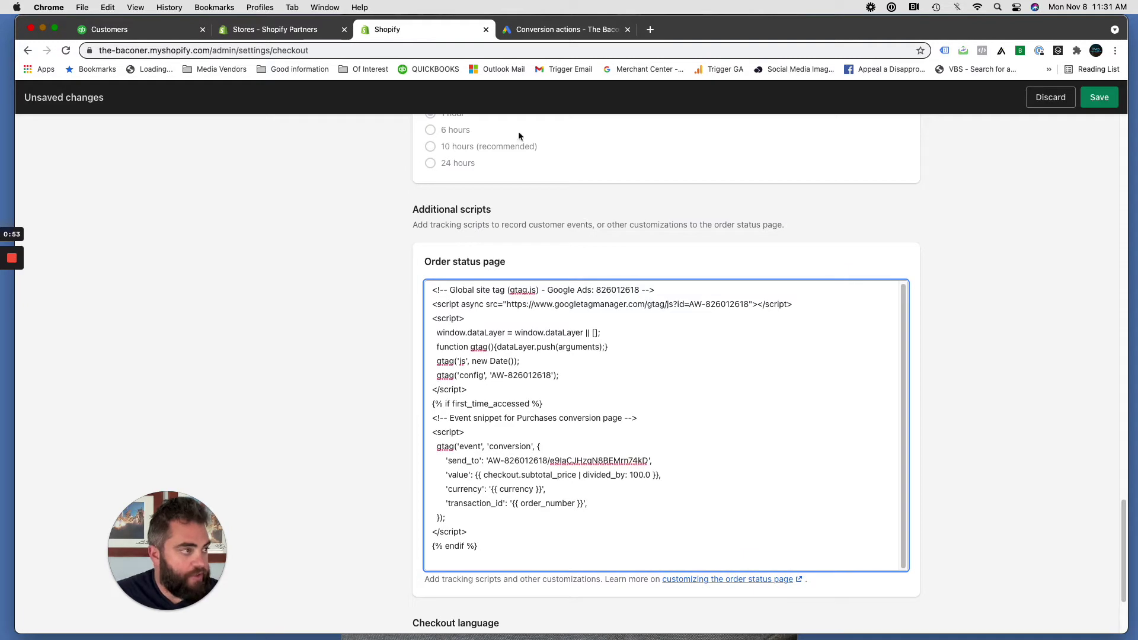
Step: Switch to Google Ads and start a new conversion action of the website conversions kind
left_click(553, 34)
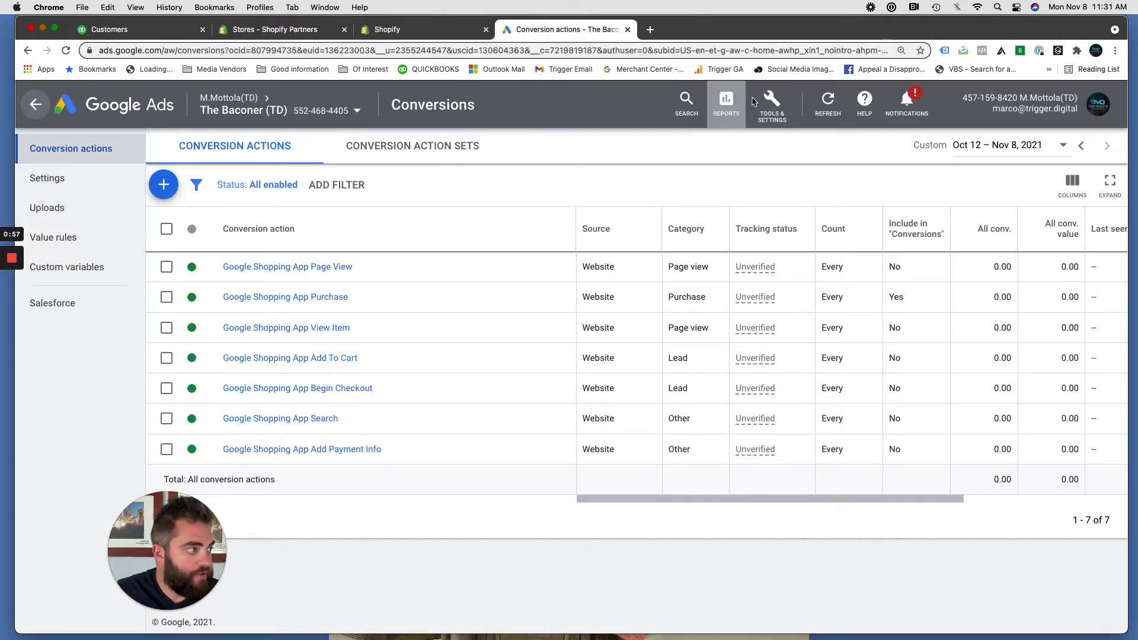
left_click(772, 107)
left_click(653, 188)
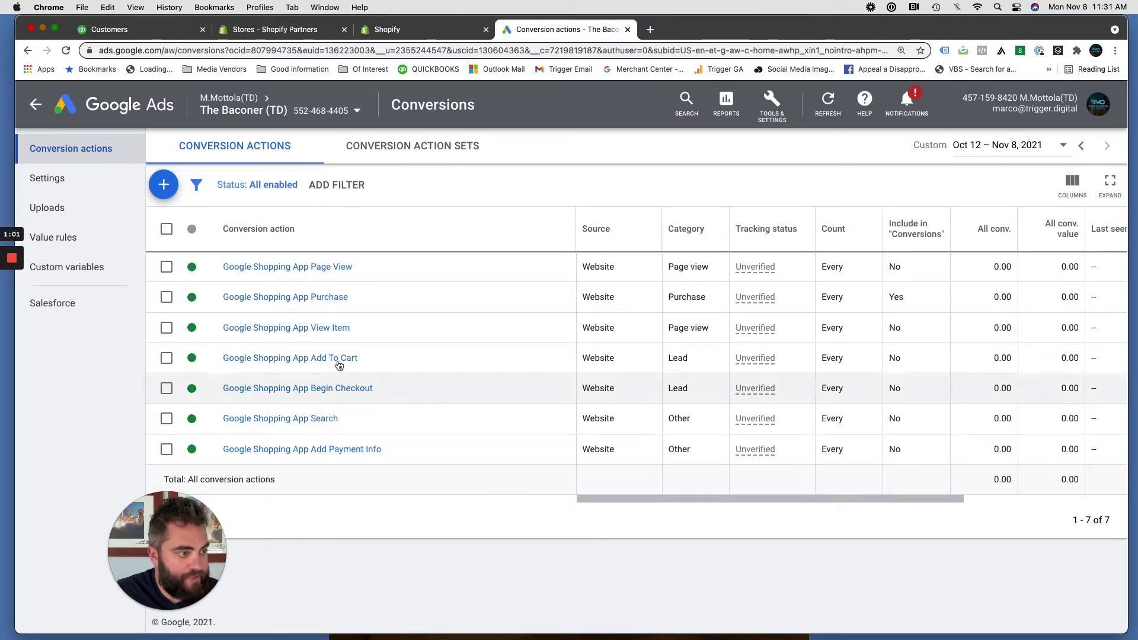
left_click(164, 187)
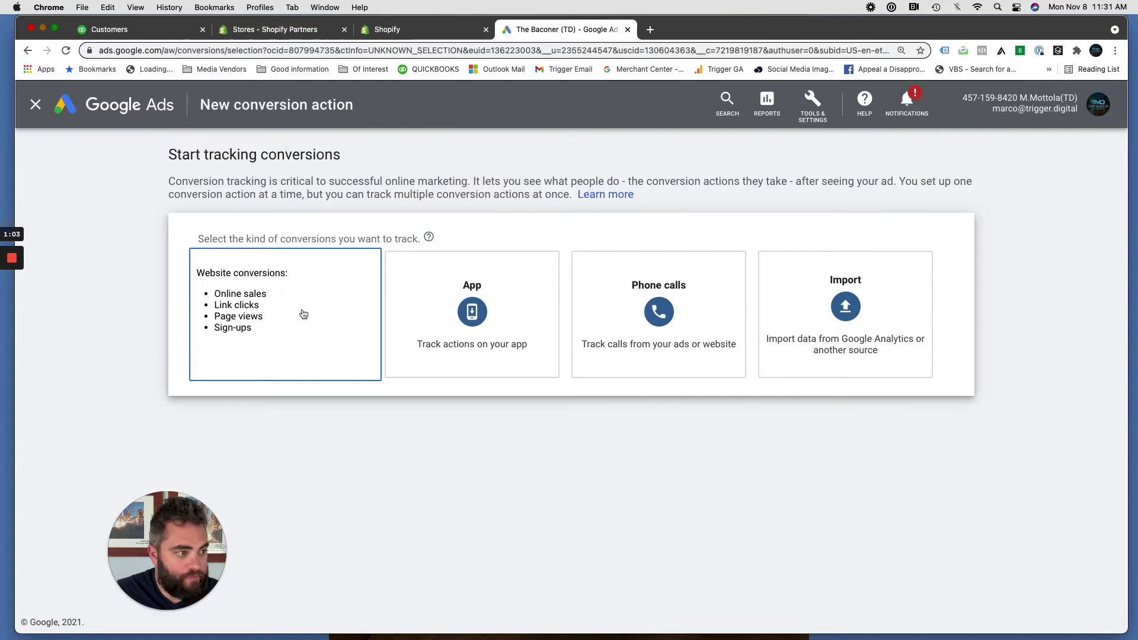
left_click(302, 314)
Step: Set the conversion action's category to Purchase
left_click(377, 312)
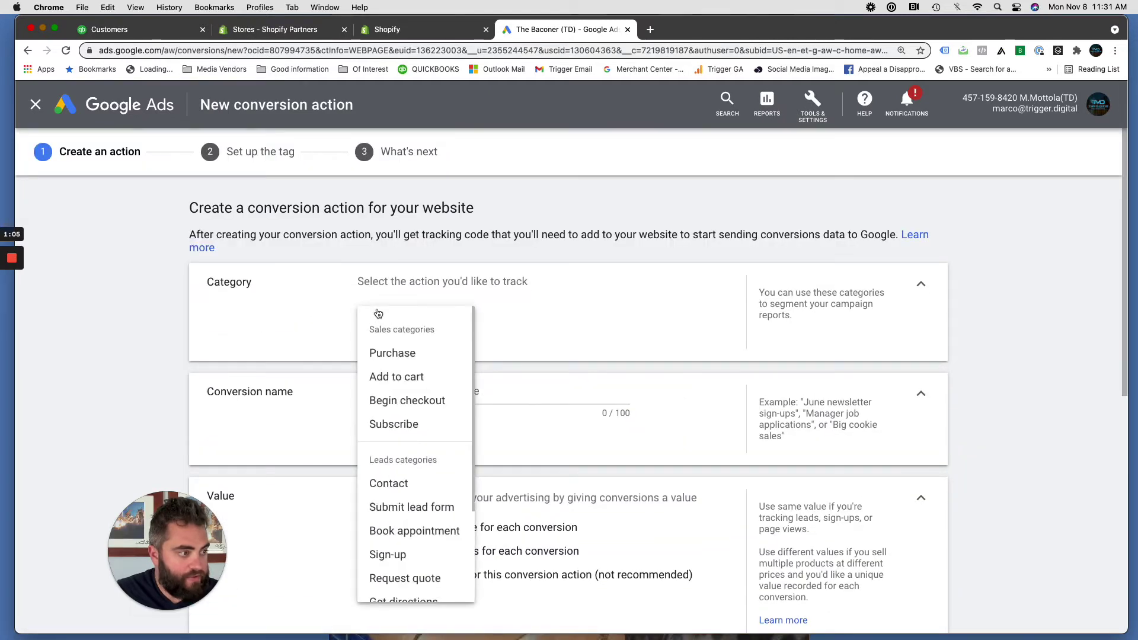
left_click(397, 356)
scroll(422, 392, "down", 2)
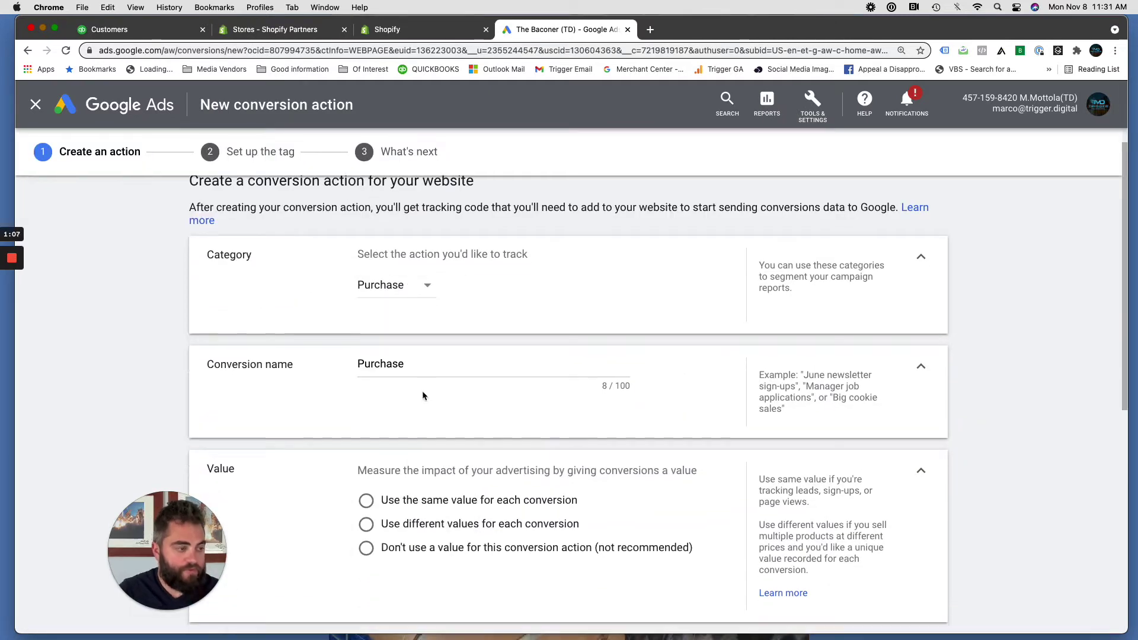
Step: Use different values for each conversion, with a default value of 10 US dollars
scroll(421, 279, "down", 1)
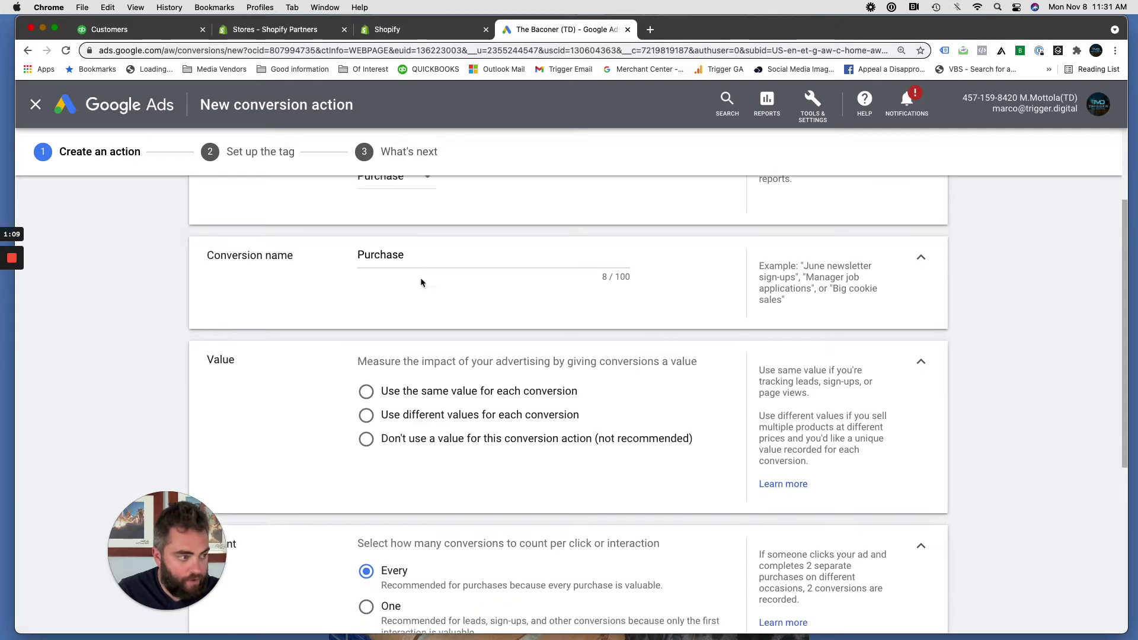
left_click(432, 419)
scroll(448, 474, "down", 3)
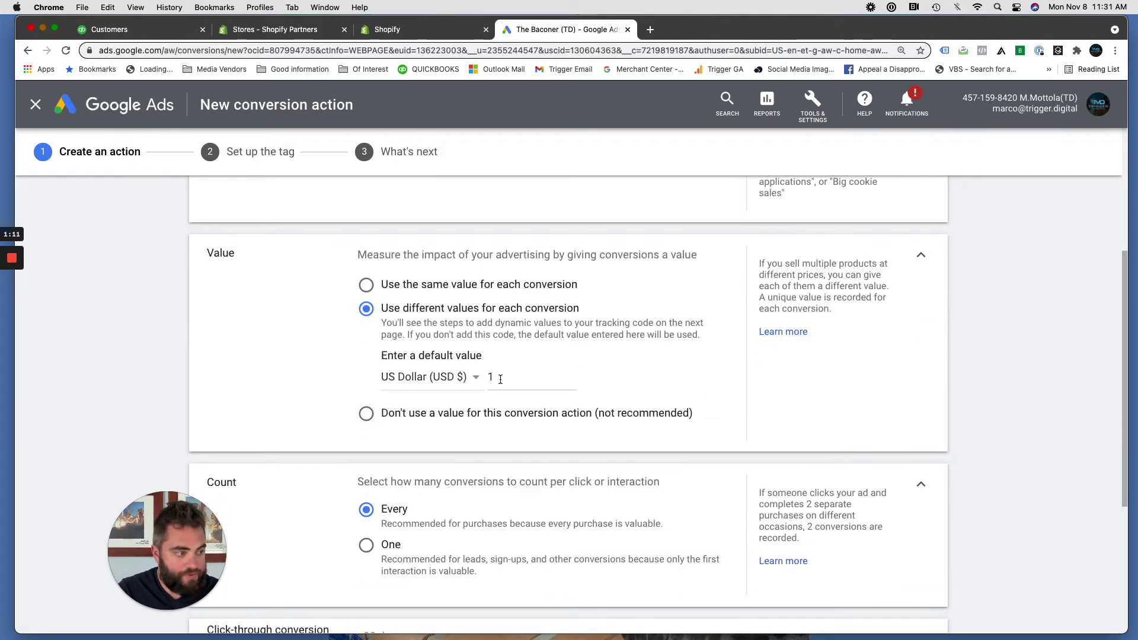
left_click(502, 374)
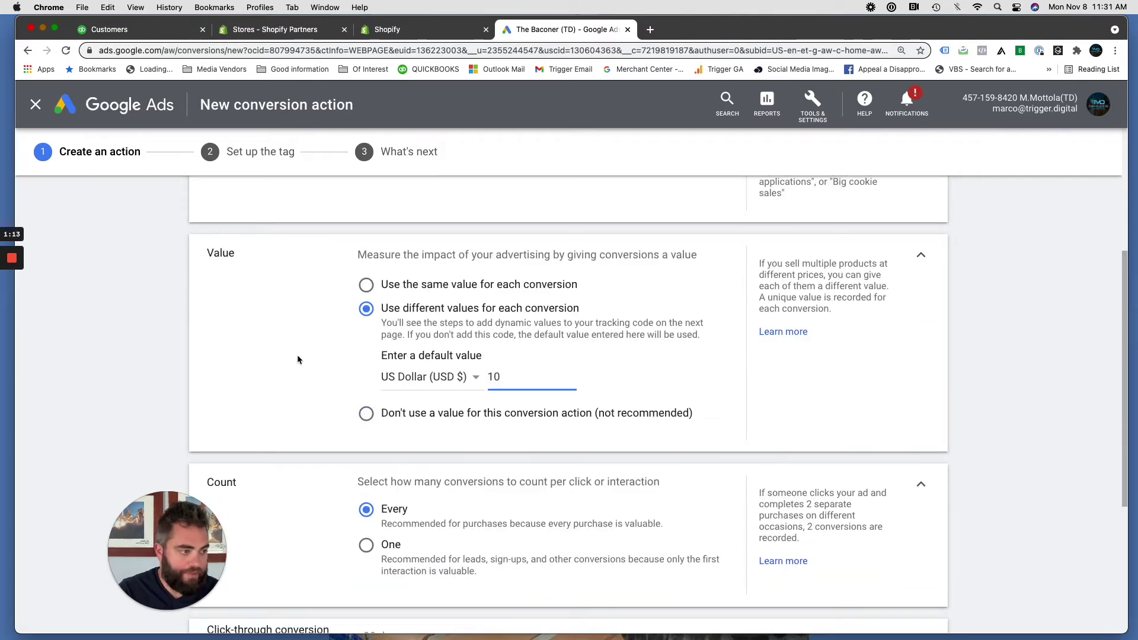
left_click(261, 366)
scroll(363, 414, "down", 2)
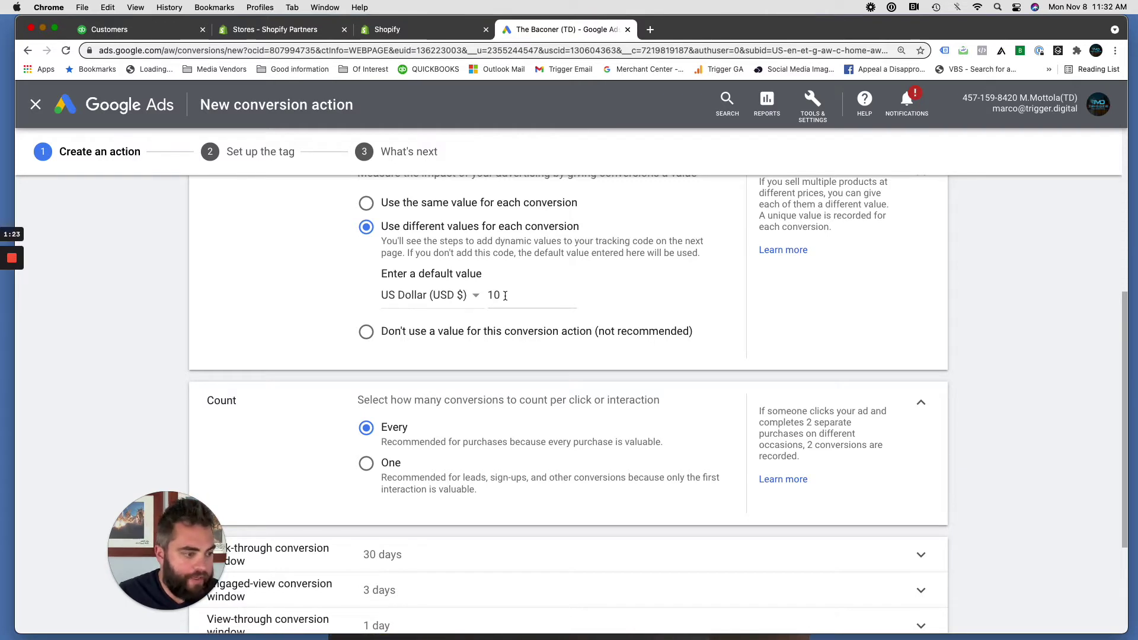
scroll(505, 295, "down", 2)
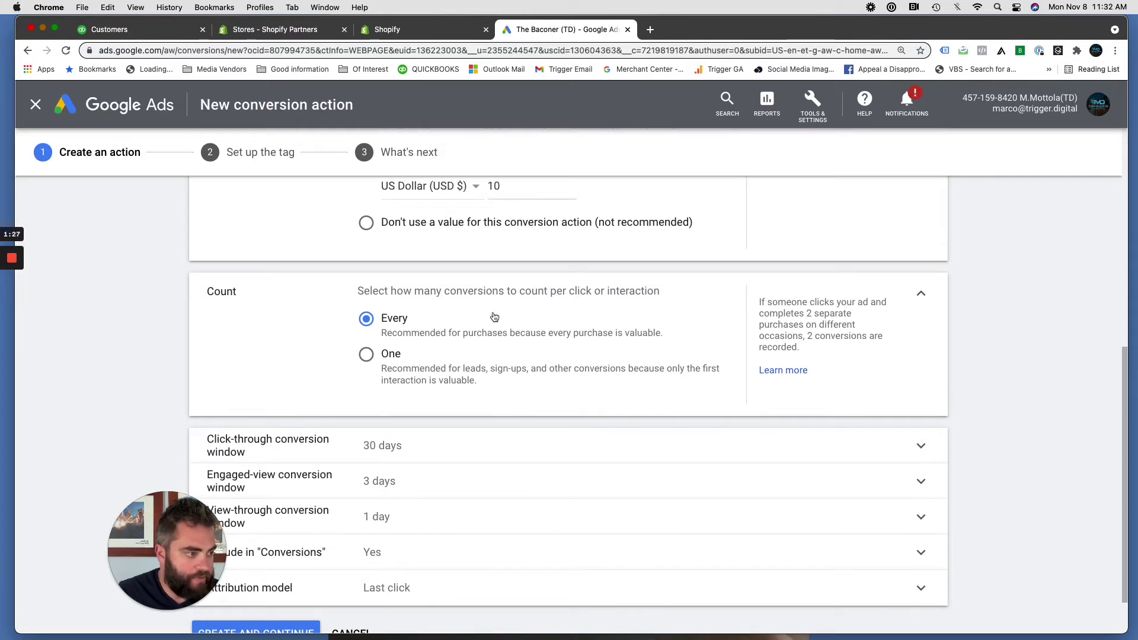
left_click(366, 355)
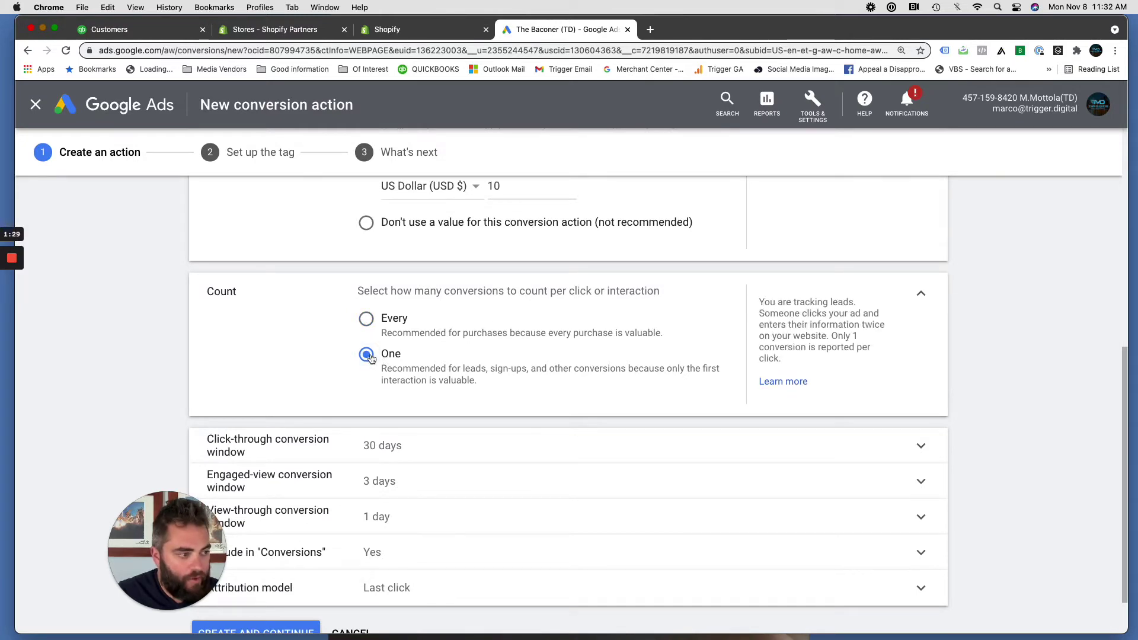
left_click(398, 327)
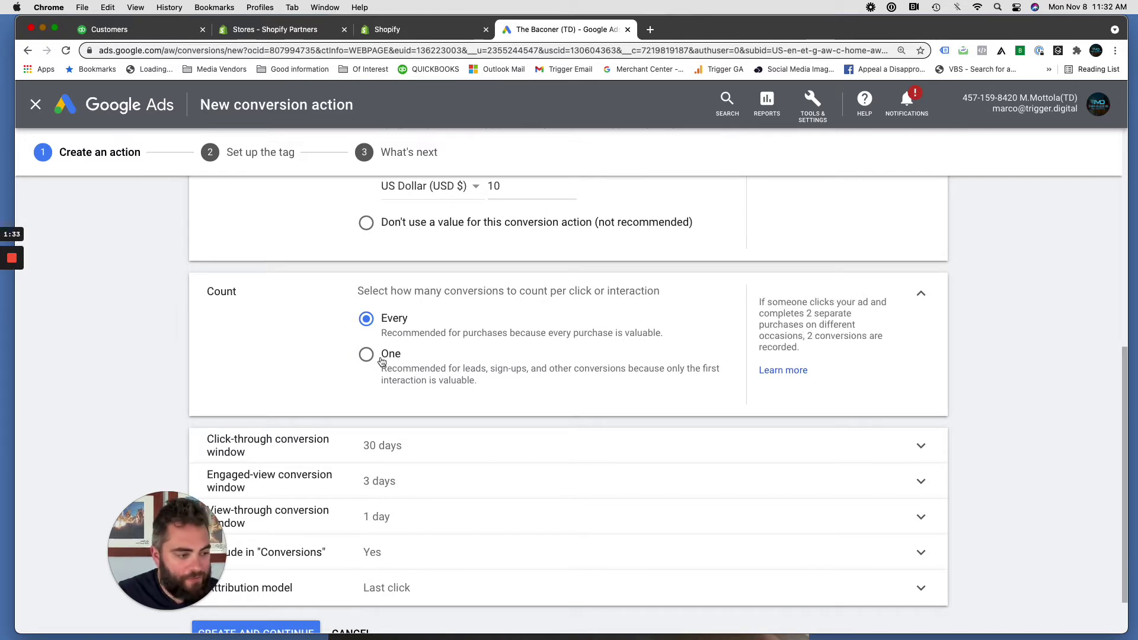
Step: Check the attribution model options, keep Last click, and create the conversion action
scroll(430, 340, "down", 2)
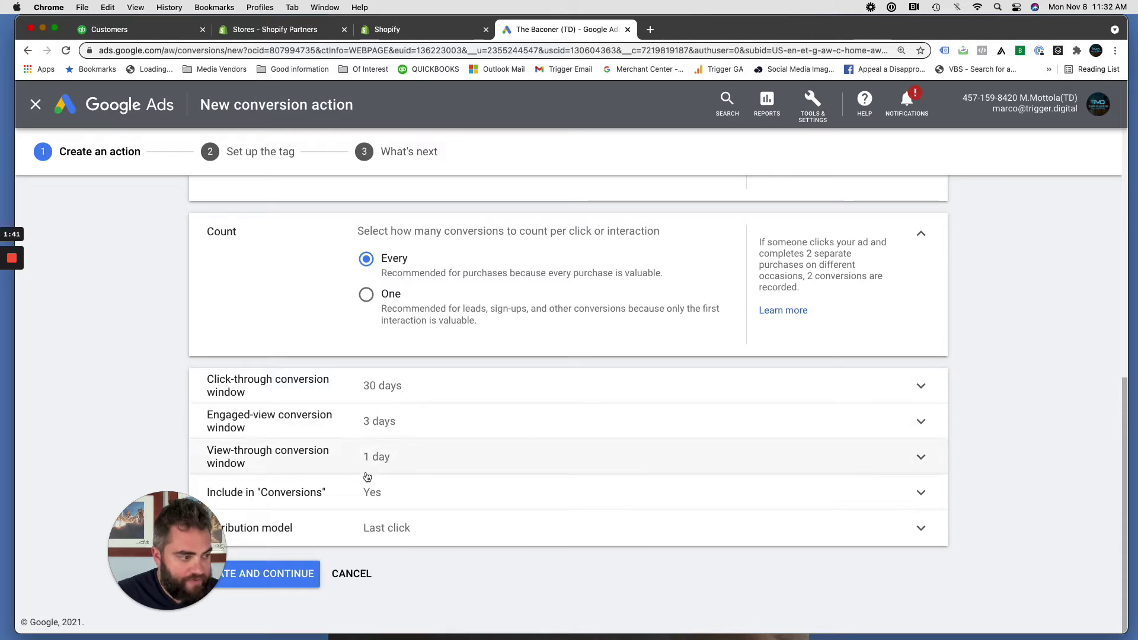
left_click(401, 528)
left_click(414, 513)
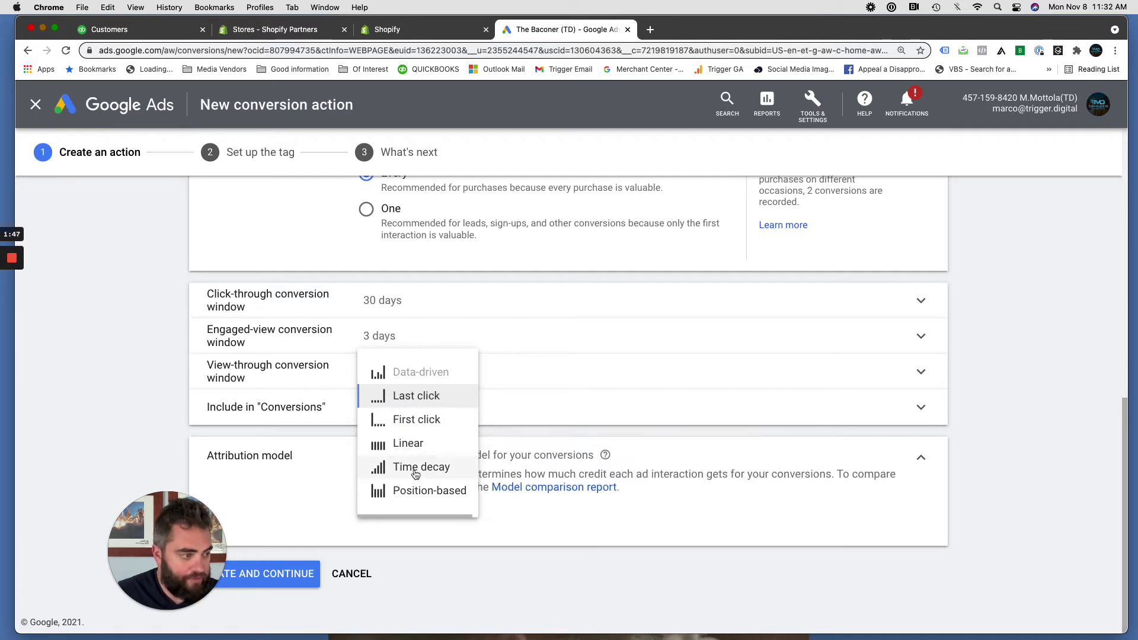
left_click(318, 500)
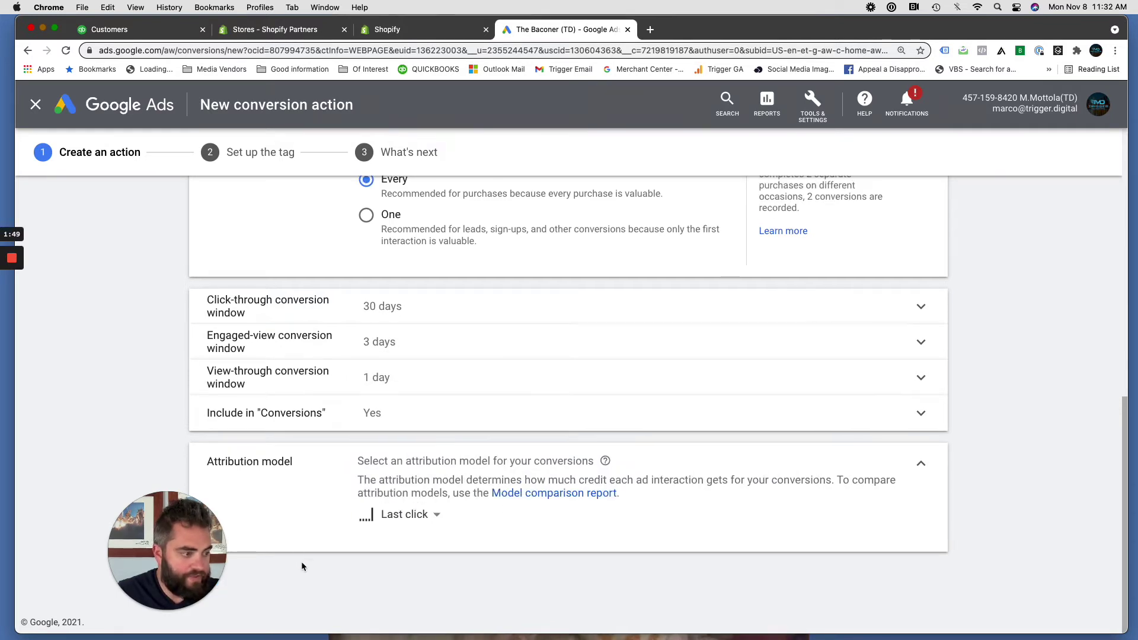
left_click(320, 555)
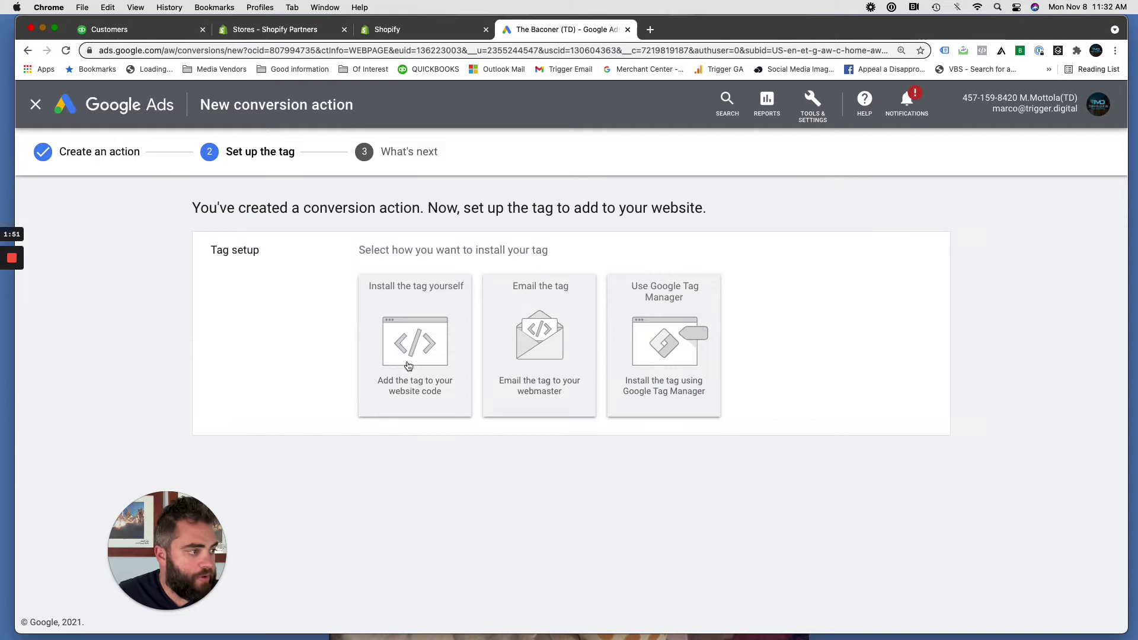
Step: Choose to install the tag yourself and copy the whole global site tag code
left_click(406, 339)
scroll(435, 410, "down", 5)
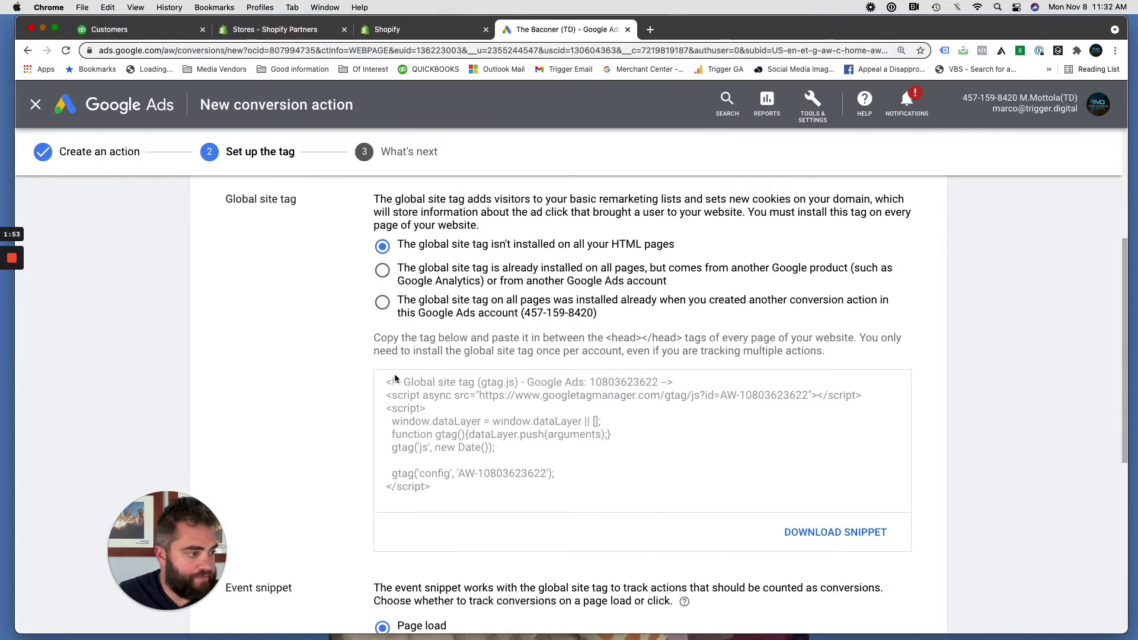
left_click(464, 415)
key("super+c")
Step: Switch to Shopify and paste the global site tag at the end of the order status page scripts
left_click(427, 30)
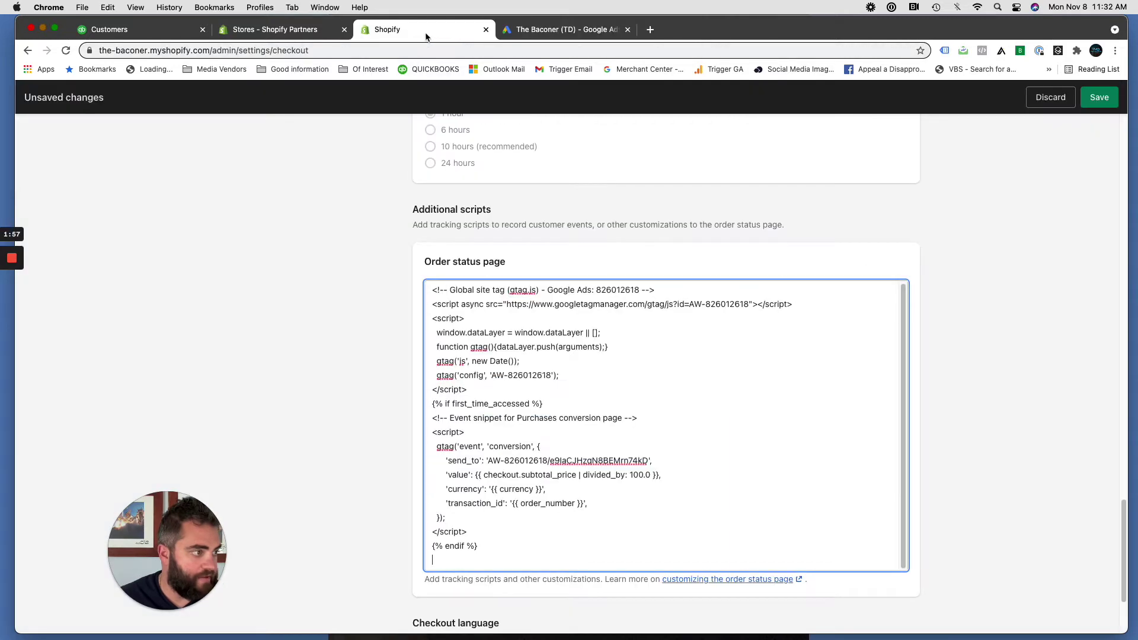
scroll(480, 467, "down", 3)
left_click(480, 466)
key("super+v")
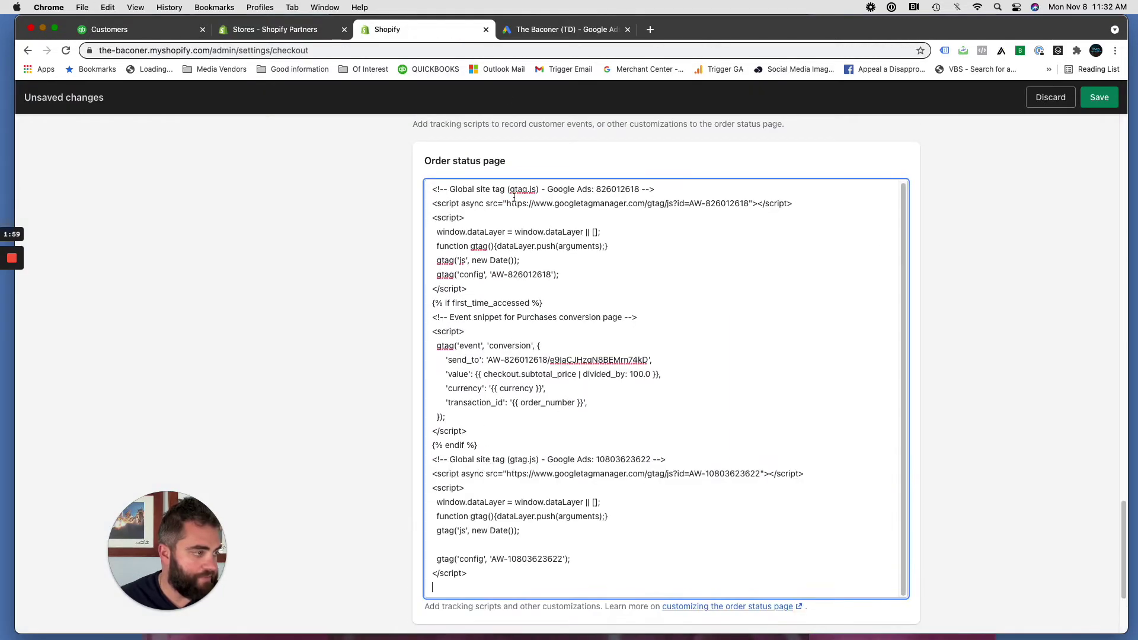
Step: Copy the Purchase event snippet from Google Ads and paste it below the new global site tag in Shopify's order status page scripts
left_click(550, 33)
scroll(467, 415, "down", 5)
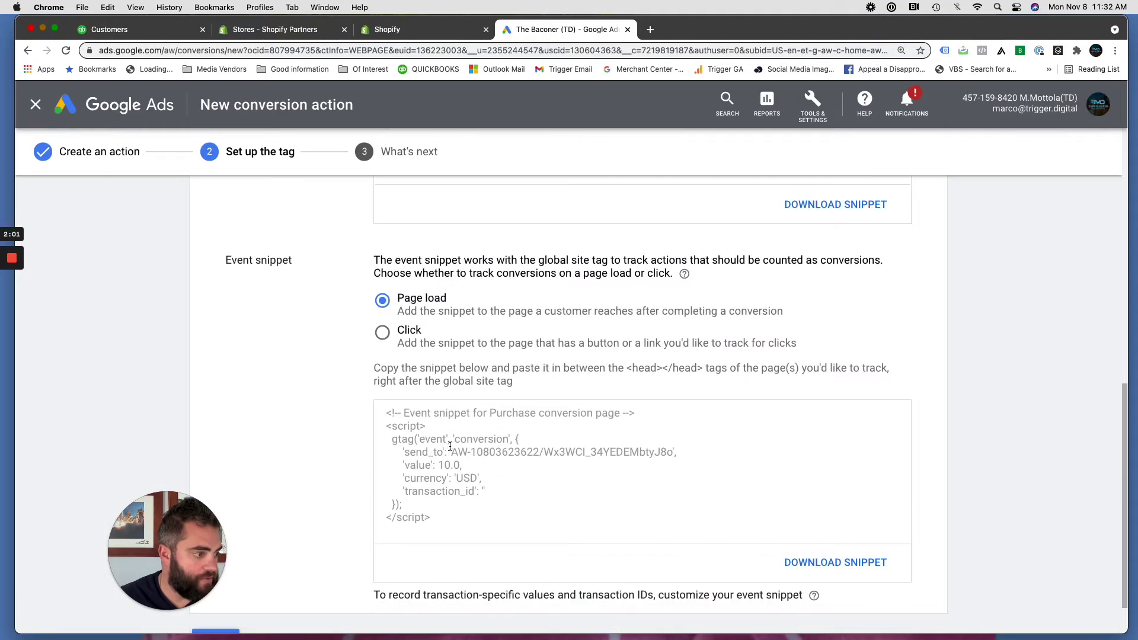
left_click(467, 454)
key("super+c")
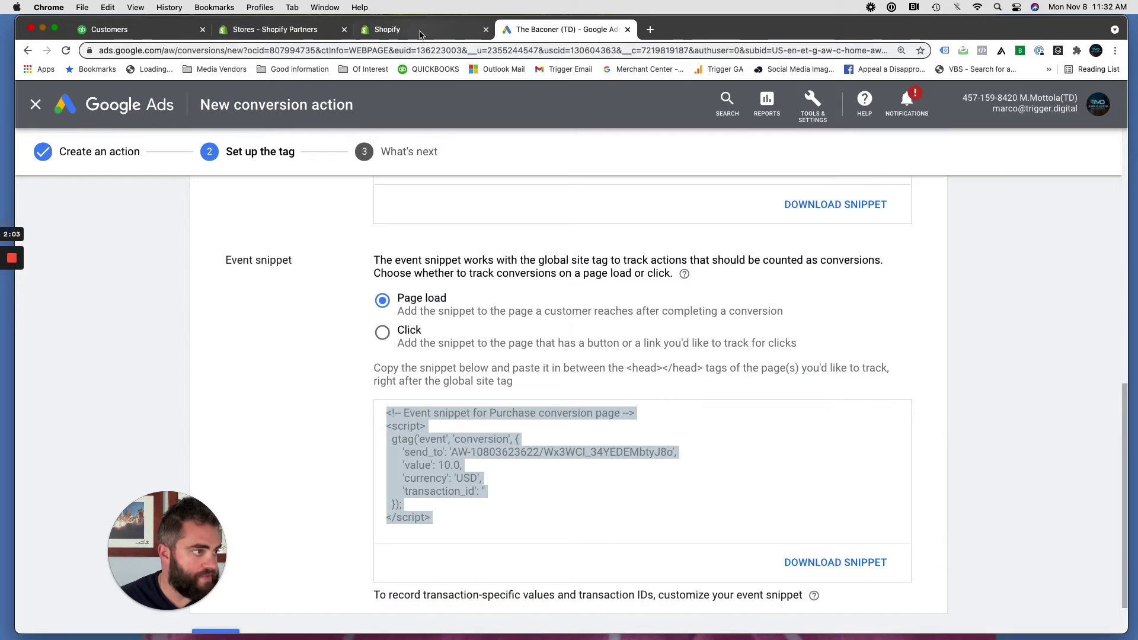
left_click(387, 30)
key("super+v")
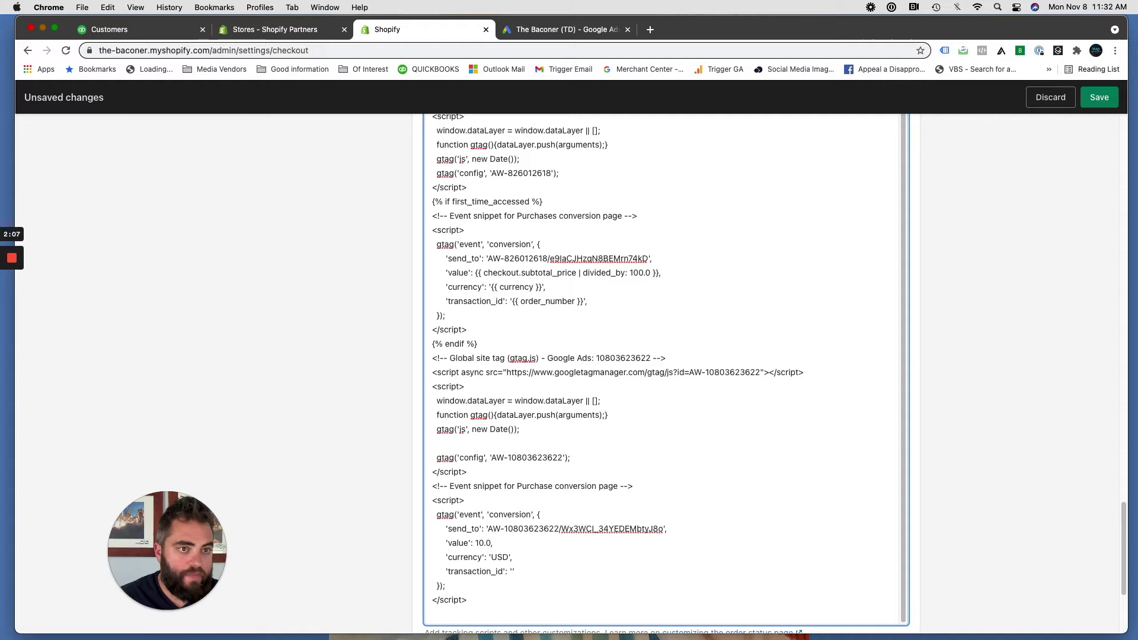
Step: In the new event snippet, set value to {{ checkout.subtotal_price | money_without_currency }}, currency to 'USD' and transaction_id to '{{ order.order_number }}'
key("super+Tab")
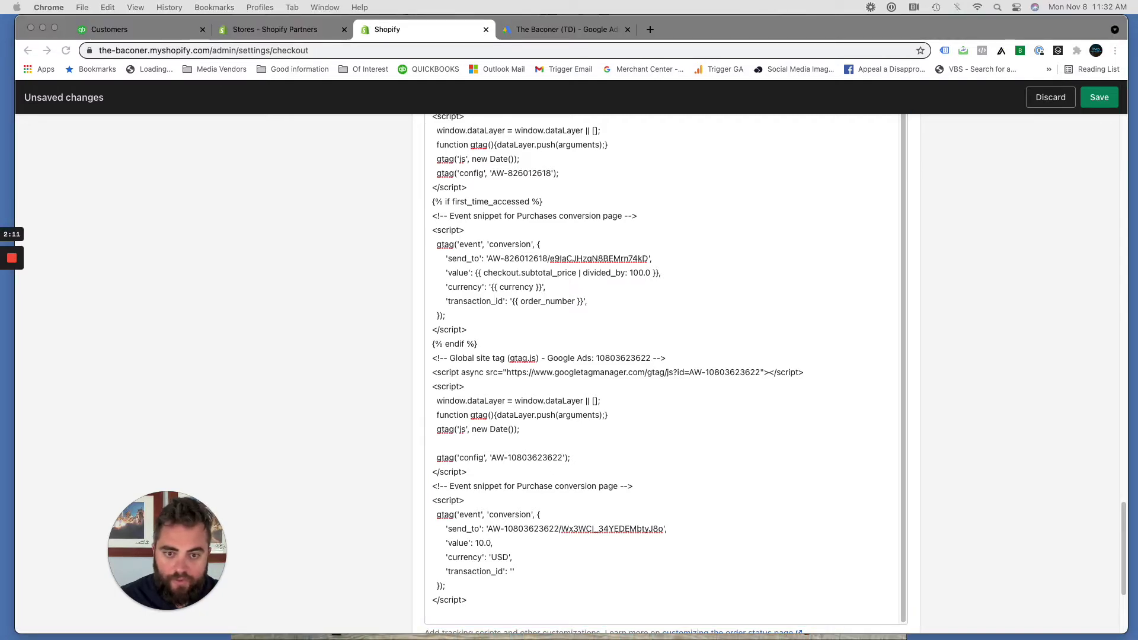
left_click_drag(523, 572, 387, 544)
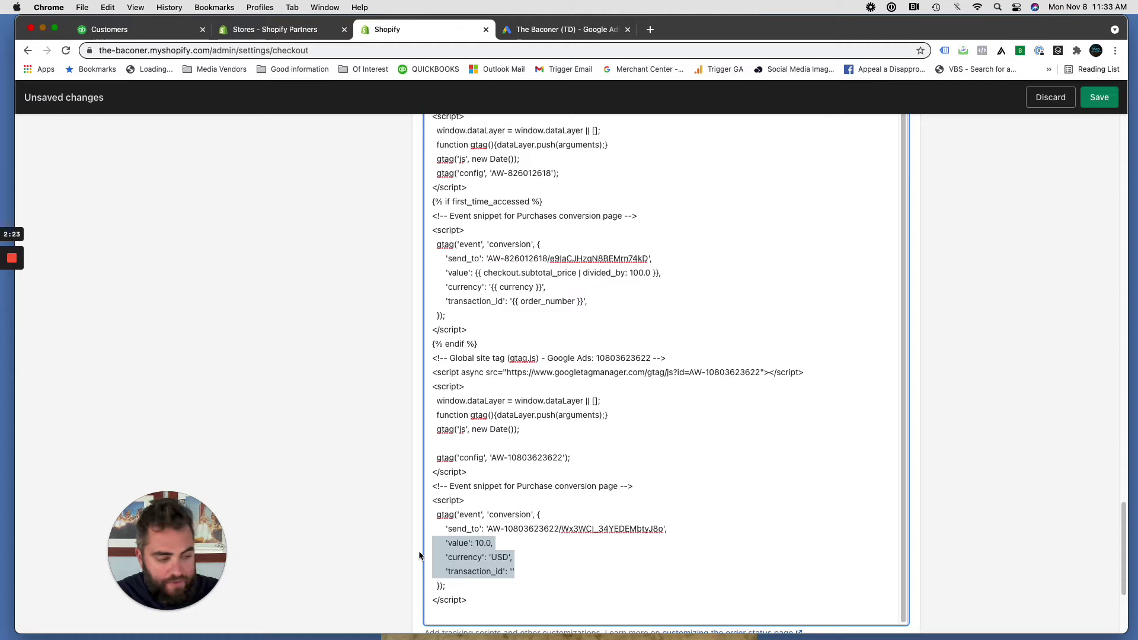
type("'value': {{ checkout.subtotal_price | money_without_currency }},       'currency': 'USD',       'transaction_id': '{{ order.order_number  }}'")
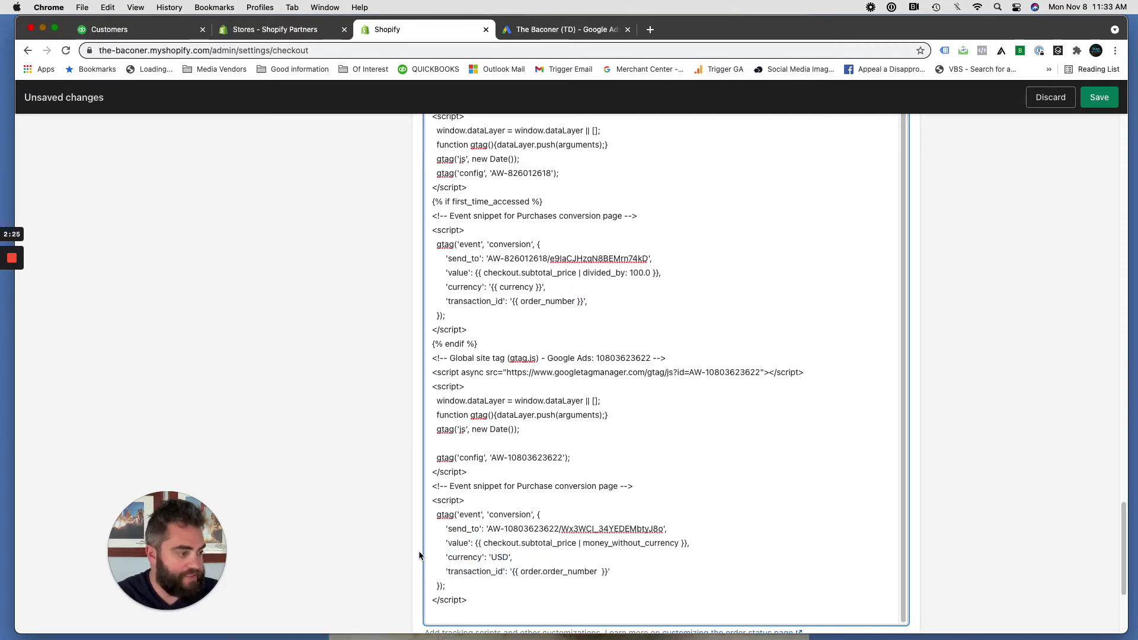
left_click(608, 574)
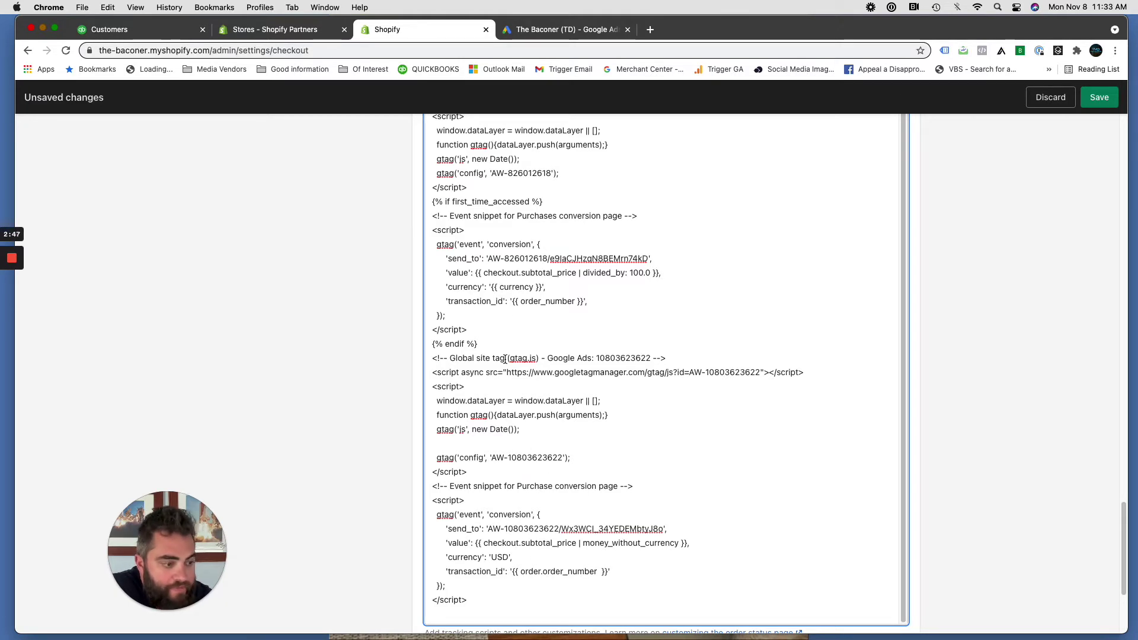
Step: Save the checkout settings with the new order status page scripts and review the saved code
scroll(551, 414, "down", 4)
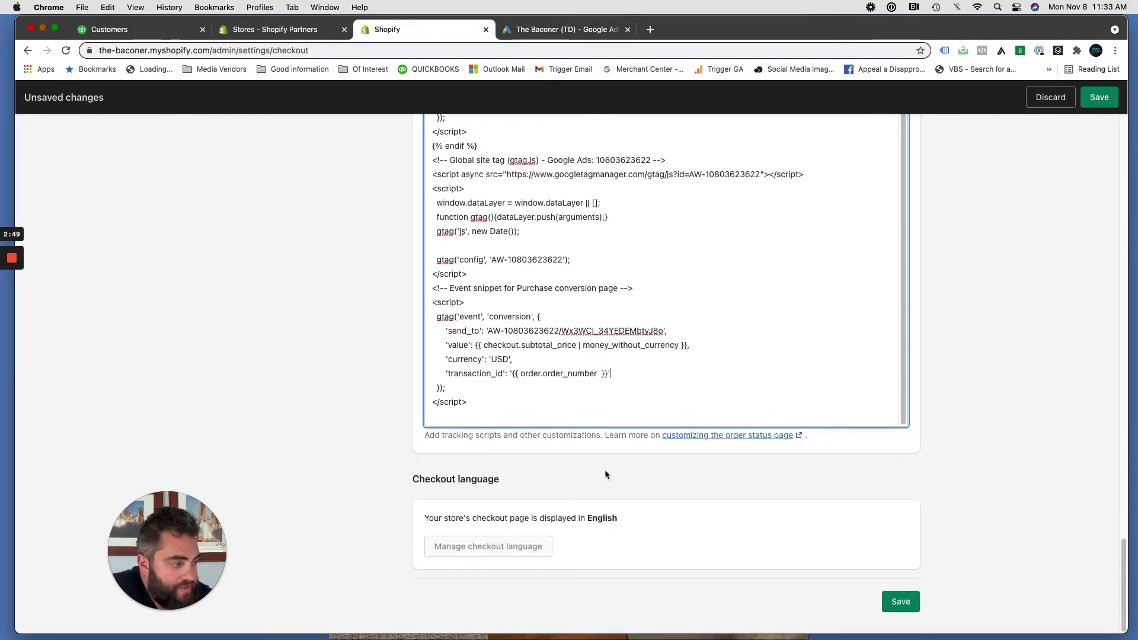
left_click(898, 604)
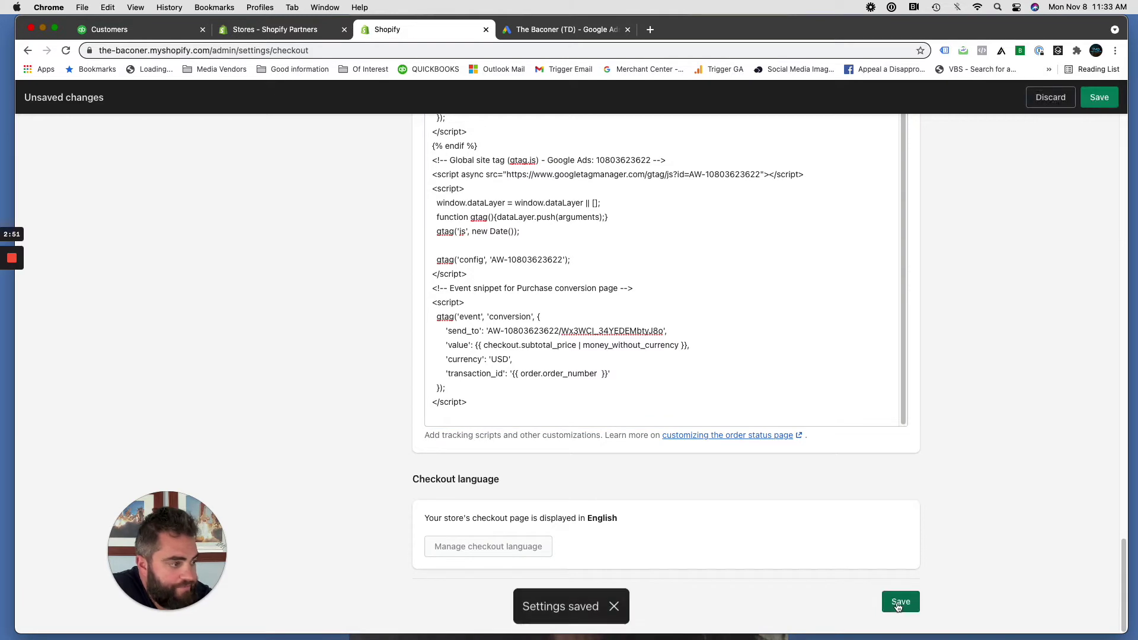
scroll(824, 569, "up", 4)
scroll(778, 521, "down", 3)
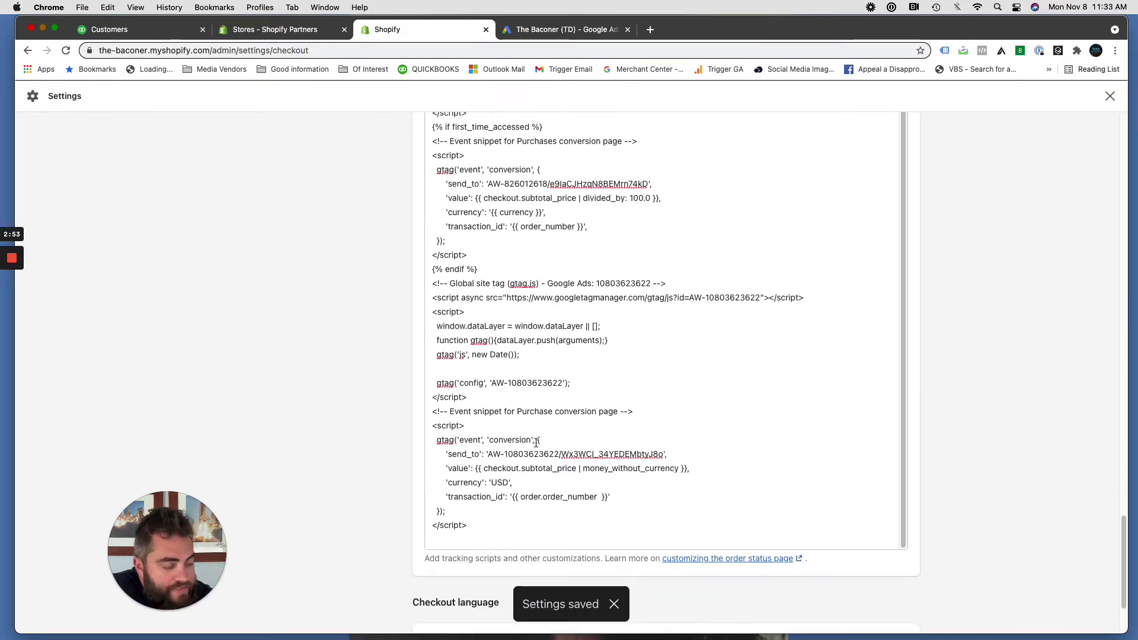
scroll(433, 308, "up", 1)
scroll(432, 308, "up", 1)
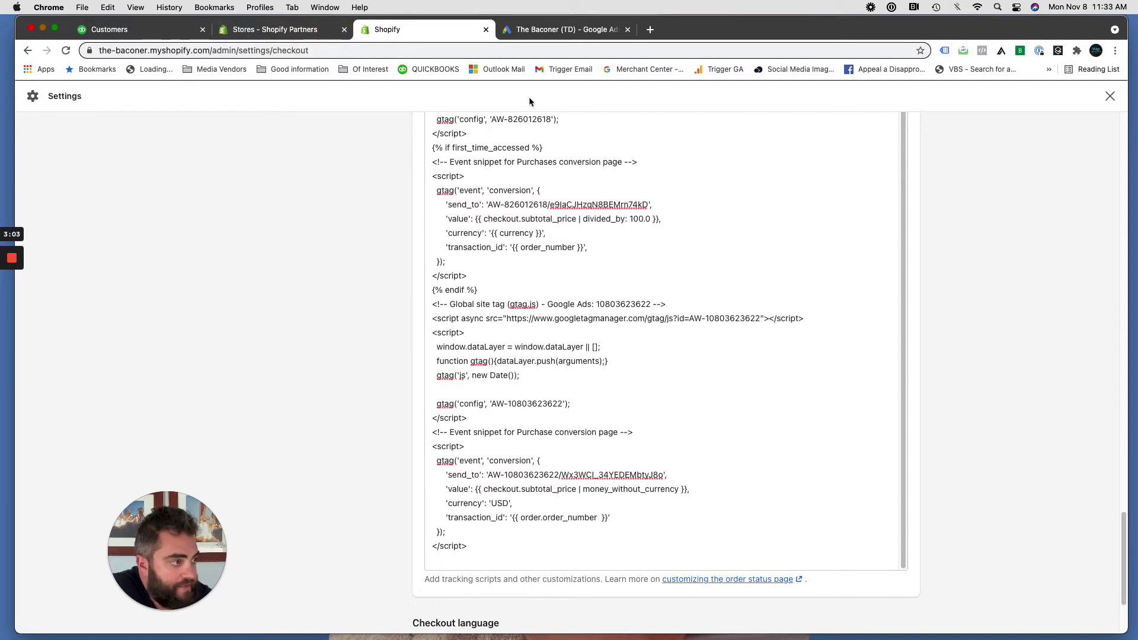
Step: Switch to Google Ads and finish the Purchase conversion action setup, returning to the list of conversion actions
left_click(549, 30)
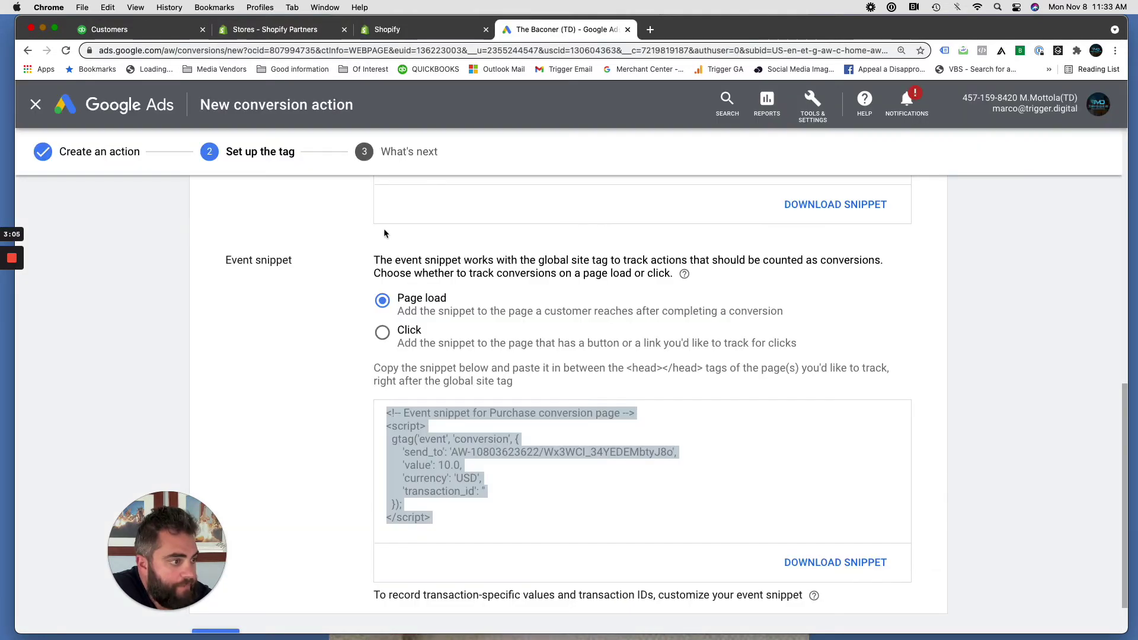
left_click(279, 412)
scroll(255, 510, "down", 2)
left_click(236, 587)
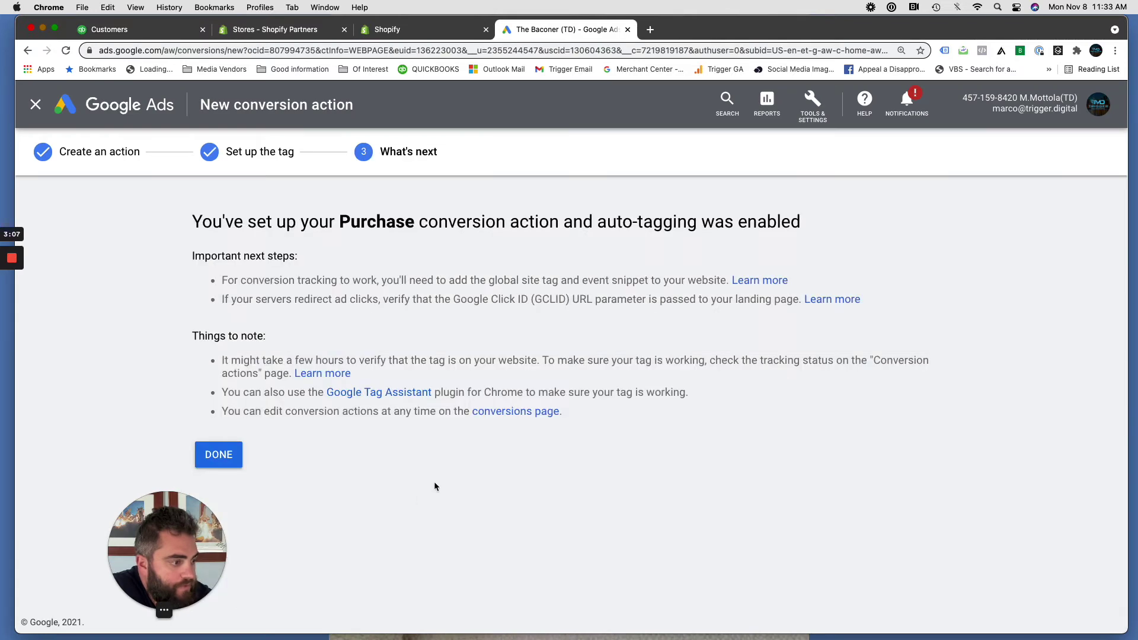
left_click(219, 454)
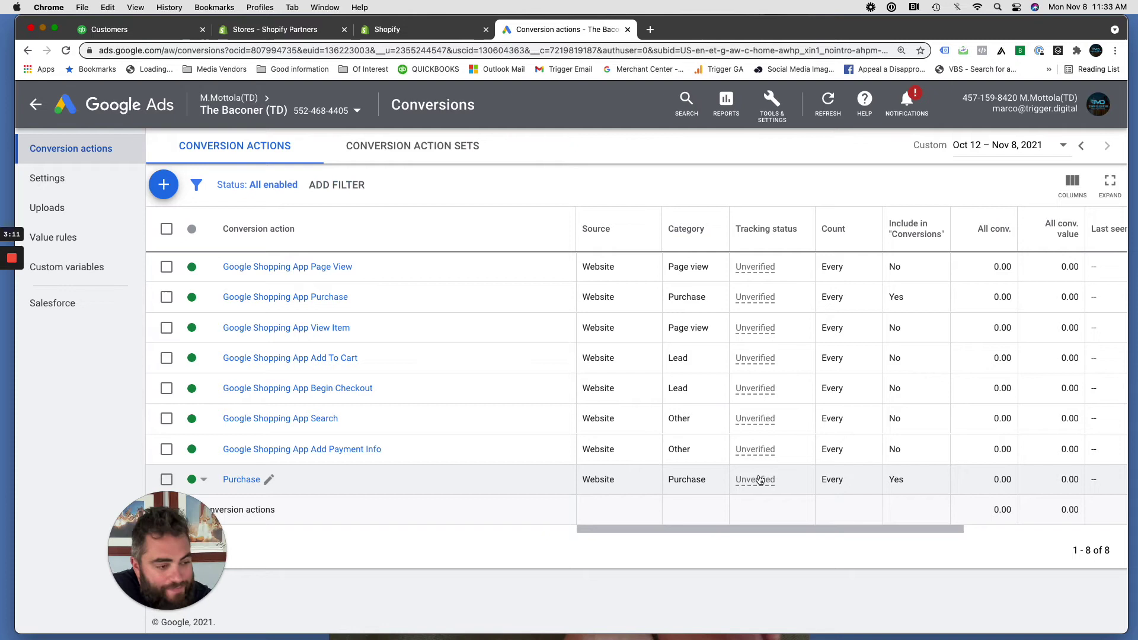
mouse_move(759, 480)
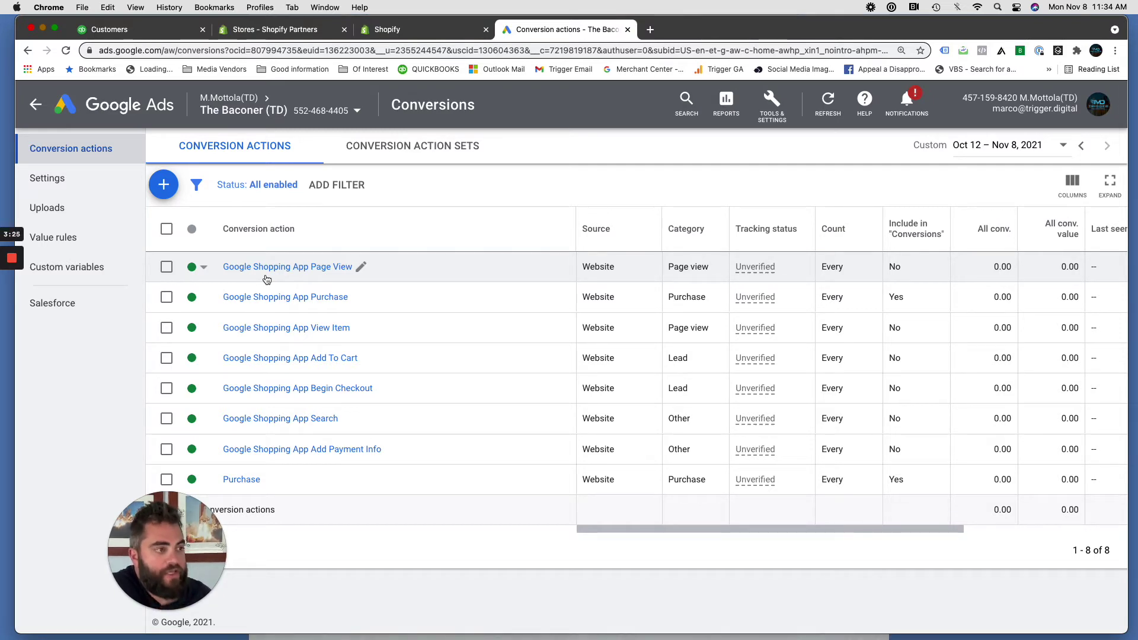
Step: Switch to Shopify, leave the checkout settings and examine the Google Ads account section in the Google channel's settings
left_click(415, 29)
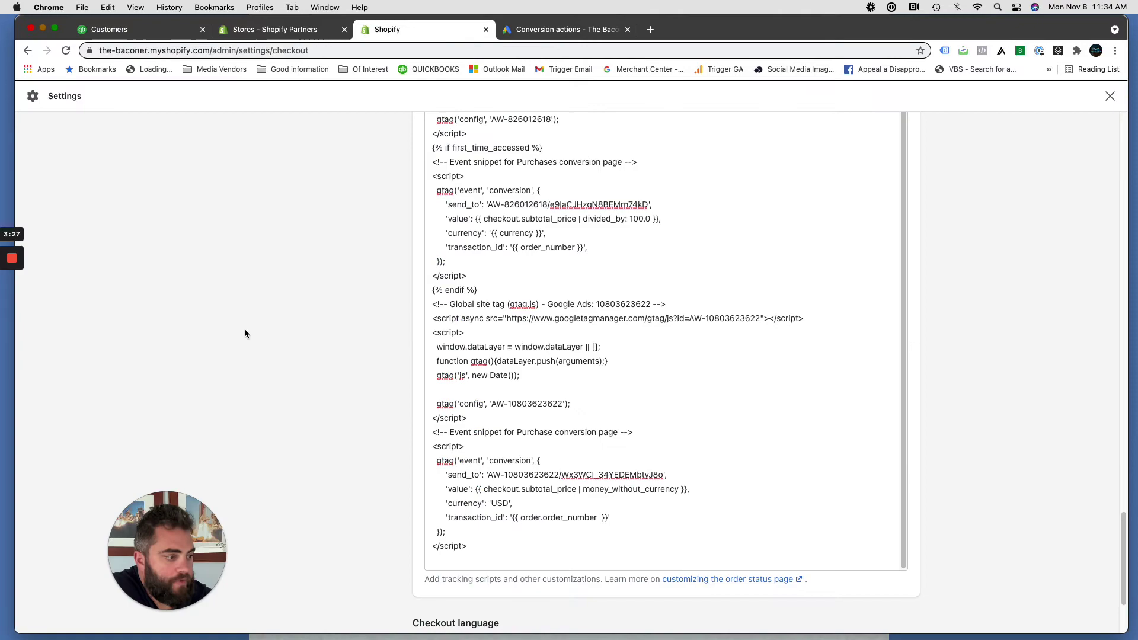
scroll(245, 334, "down", 3)
scroll(334, 408, "up", 20)
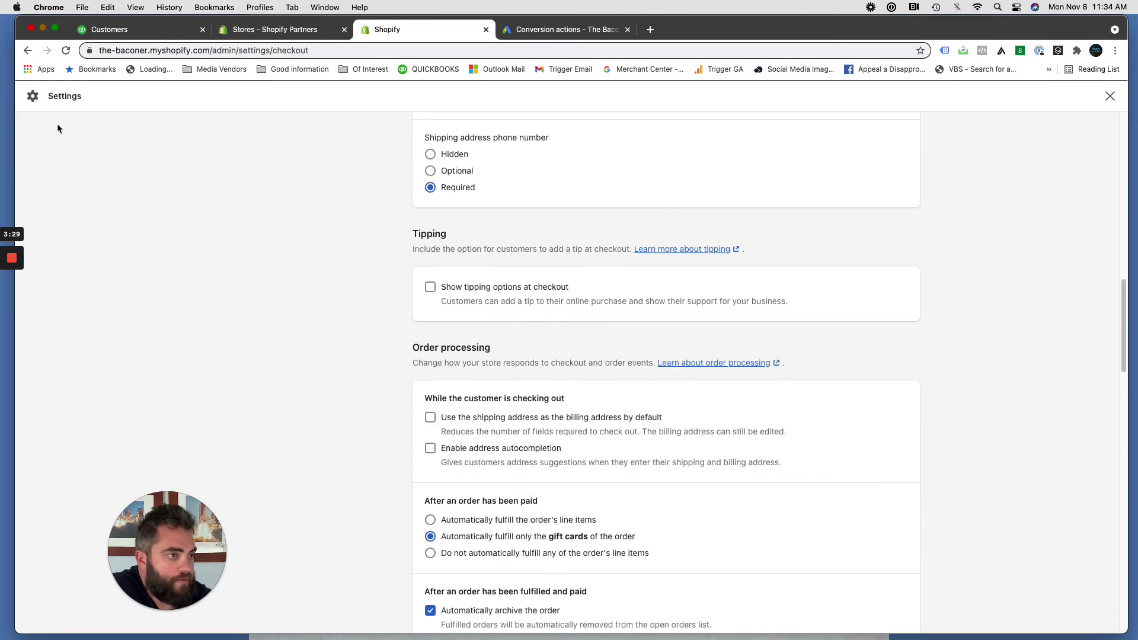
scroll(262, 361, "down", 15)
scroll(304, 397, "up", 20)
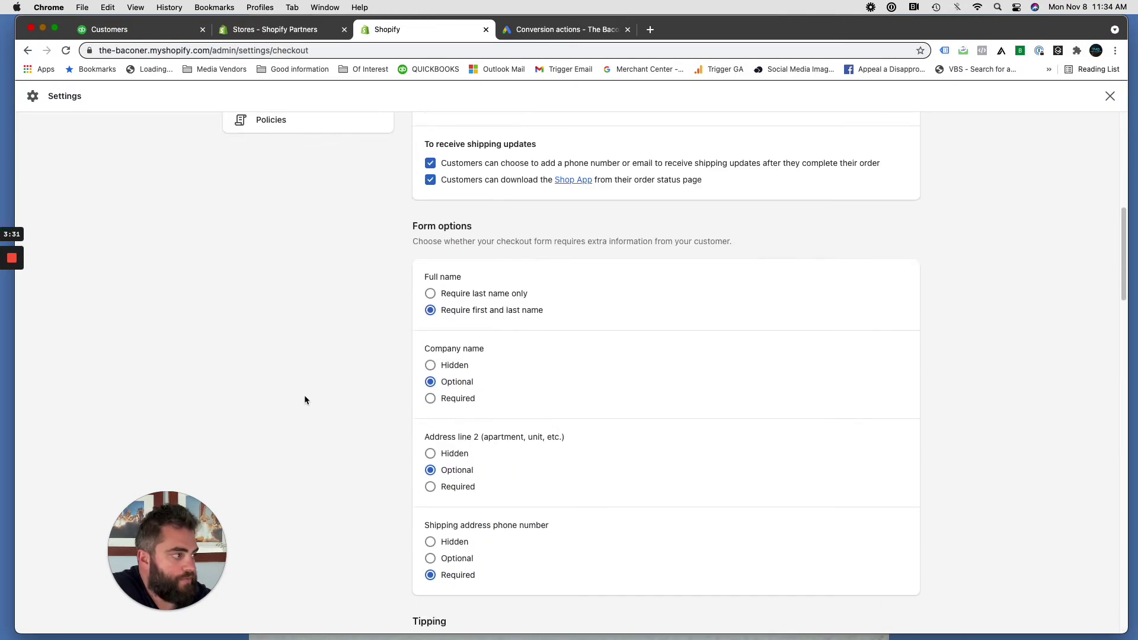
scroll(305, 400, "up", 10)
left_click(1110, 95)
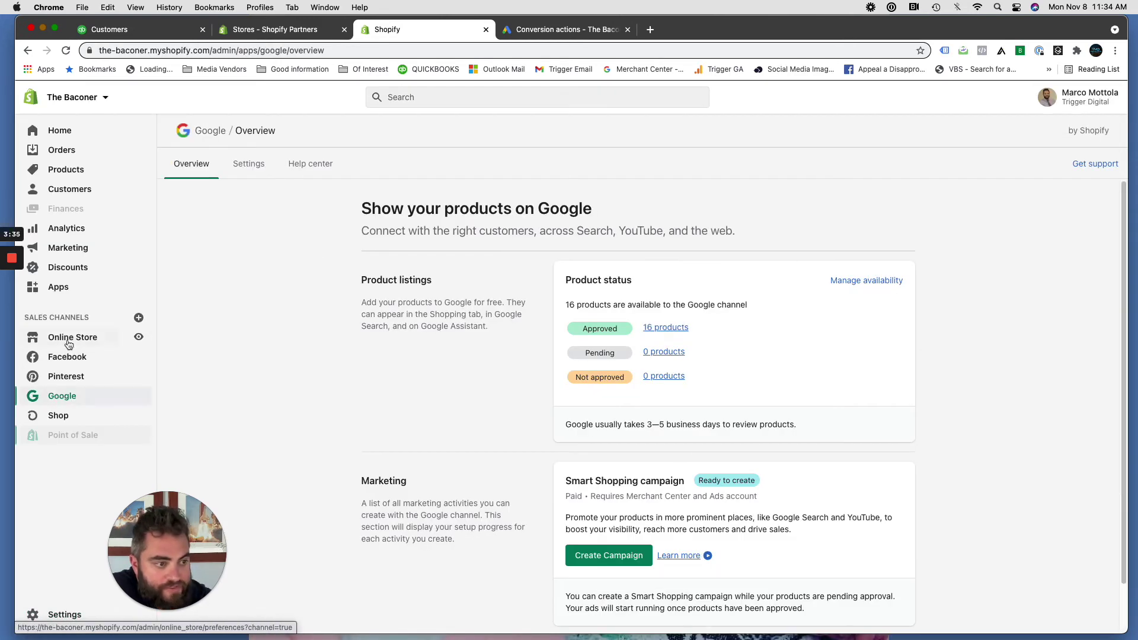
left_click(249, 164)
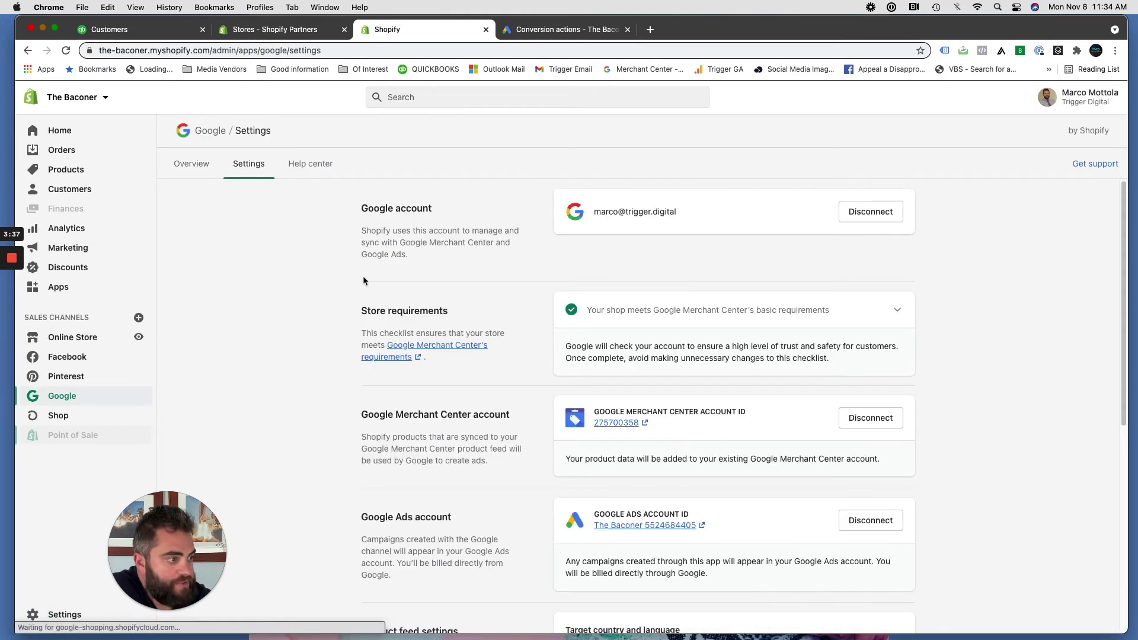
scroll(364, 280, "down", 5)
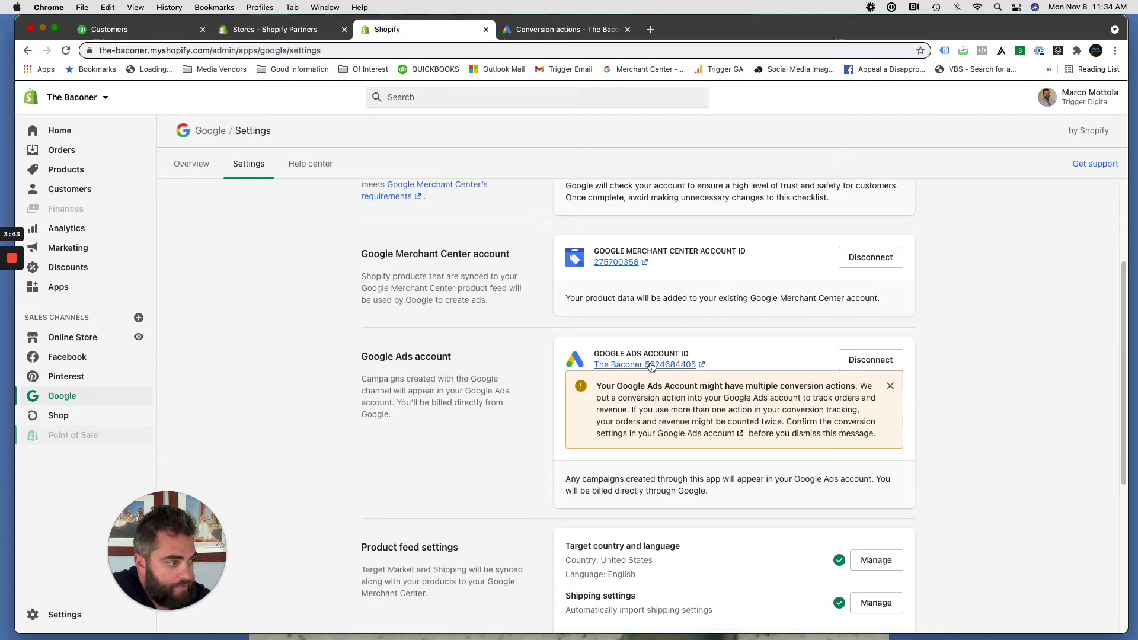
Step: Switch to Google Ads and open the Google Shopping App Purchase conversion action's settings for editing
left_click(551, 30)
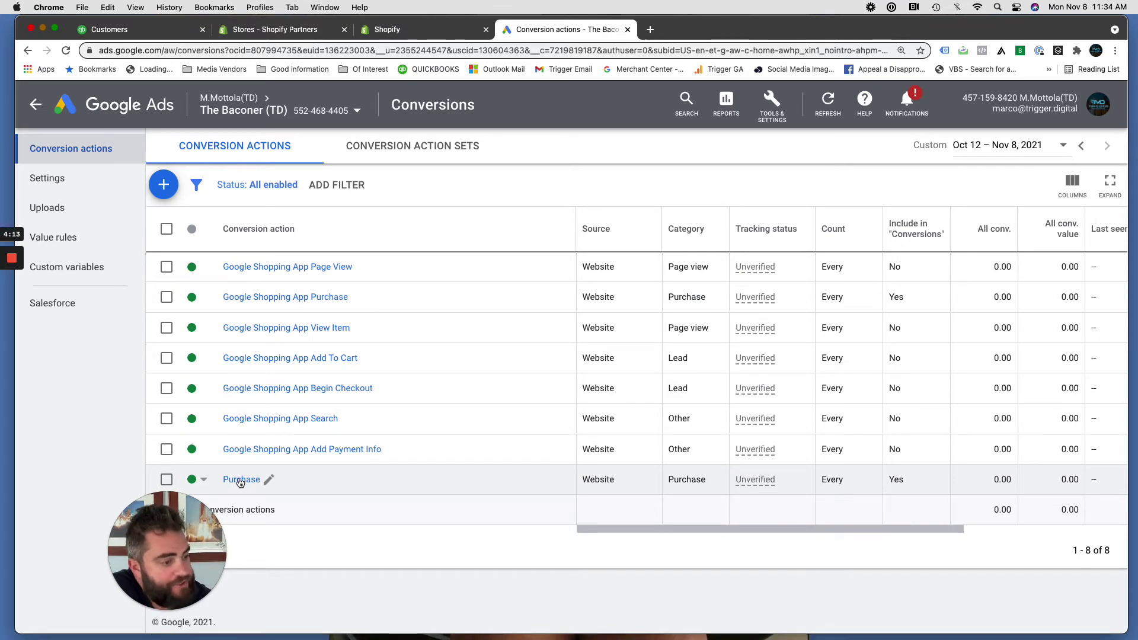
left_click(310, 299)
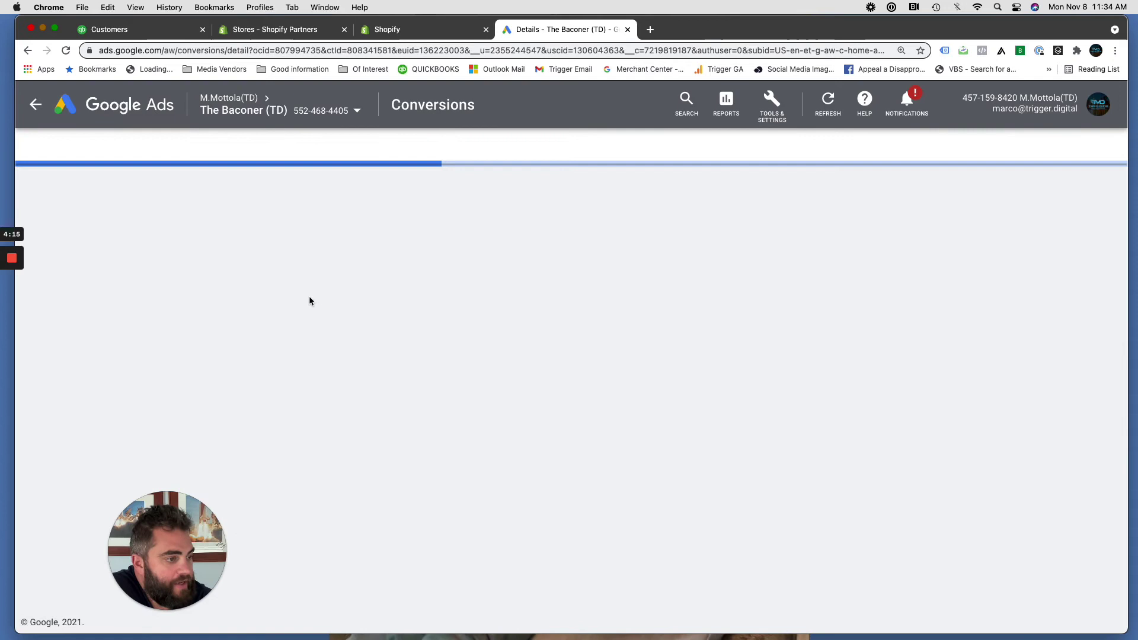
scroll(477, 442, "down", 1)
left_click(859, 508)
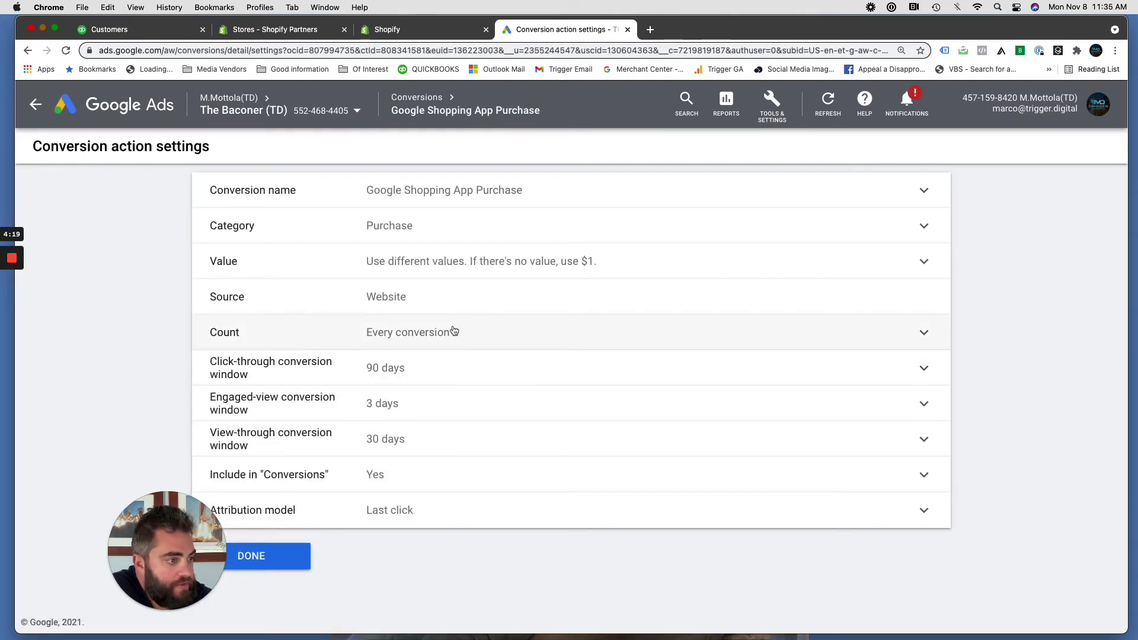
Step: Exclude Google Shopping App Purchase from the "Conversions" column, save the setting and return to the conversion actions list
left_click(436, 478)
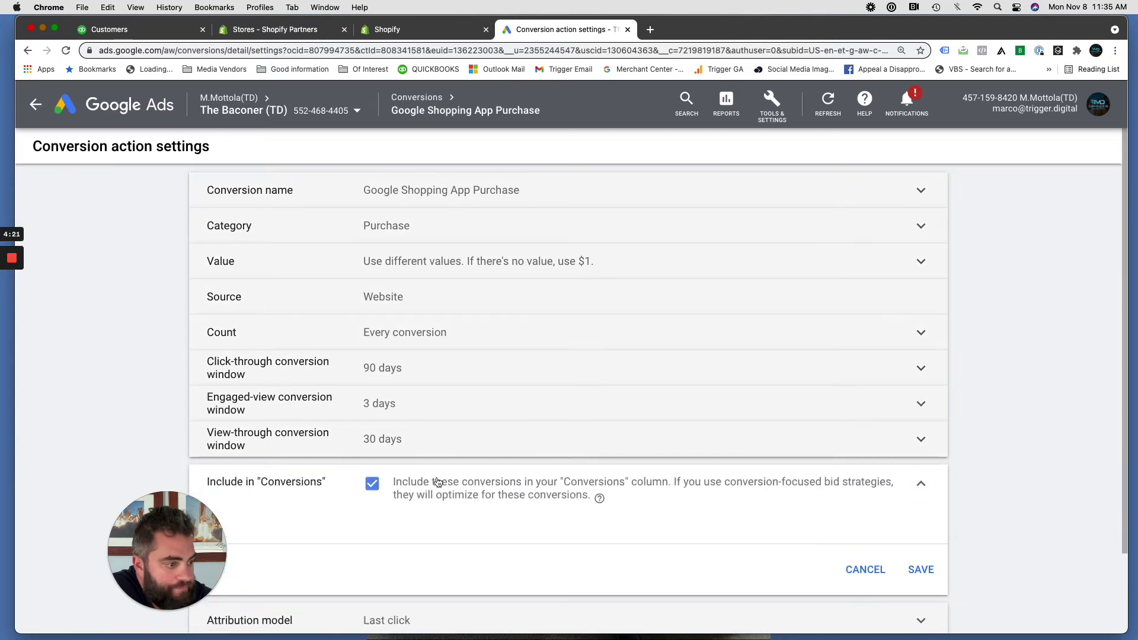
scroll(467, 474, "down", 2)
left_click(375, 385)
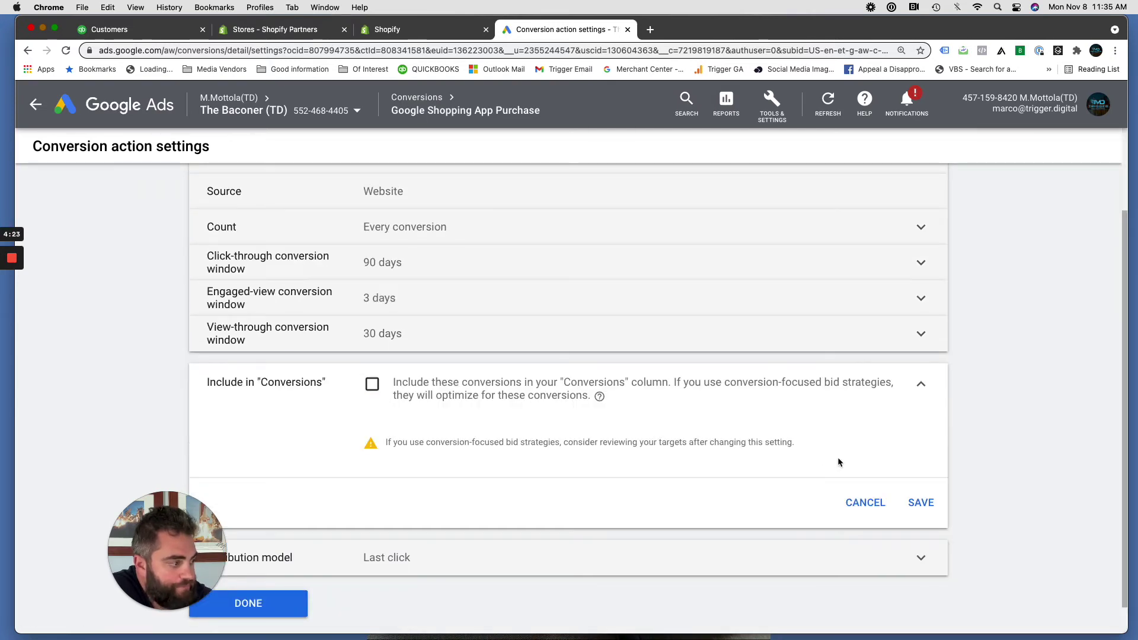
left_click(922, 498)
left_click(287, 560)
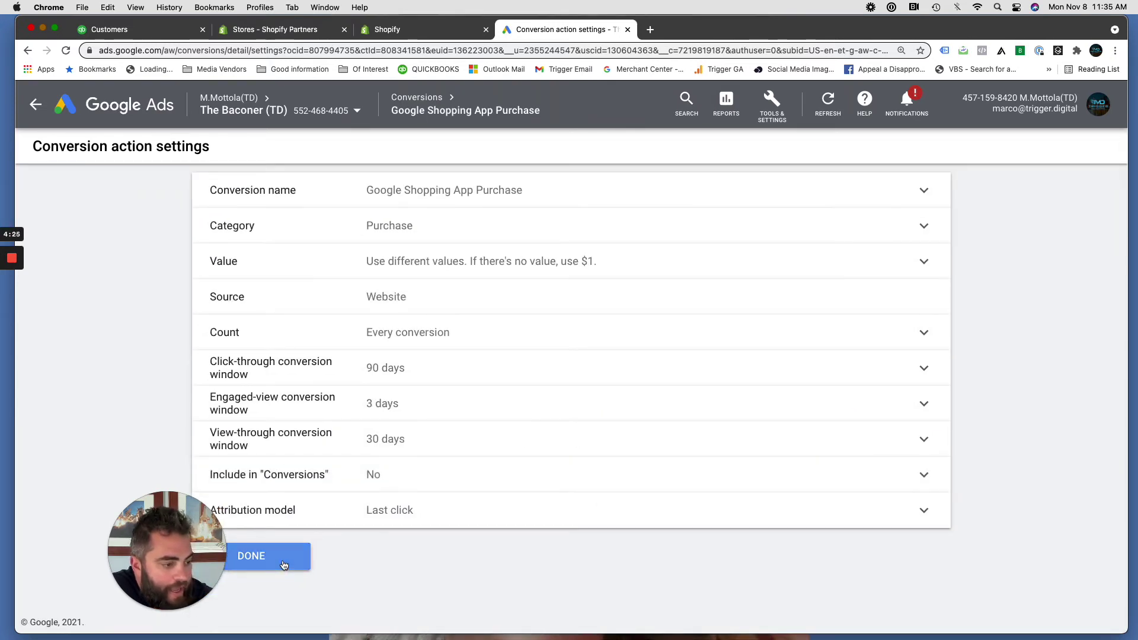
scroll(351, 568, "down", 2)
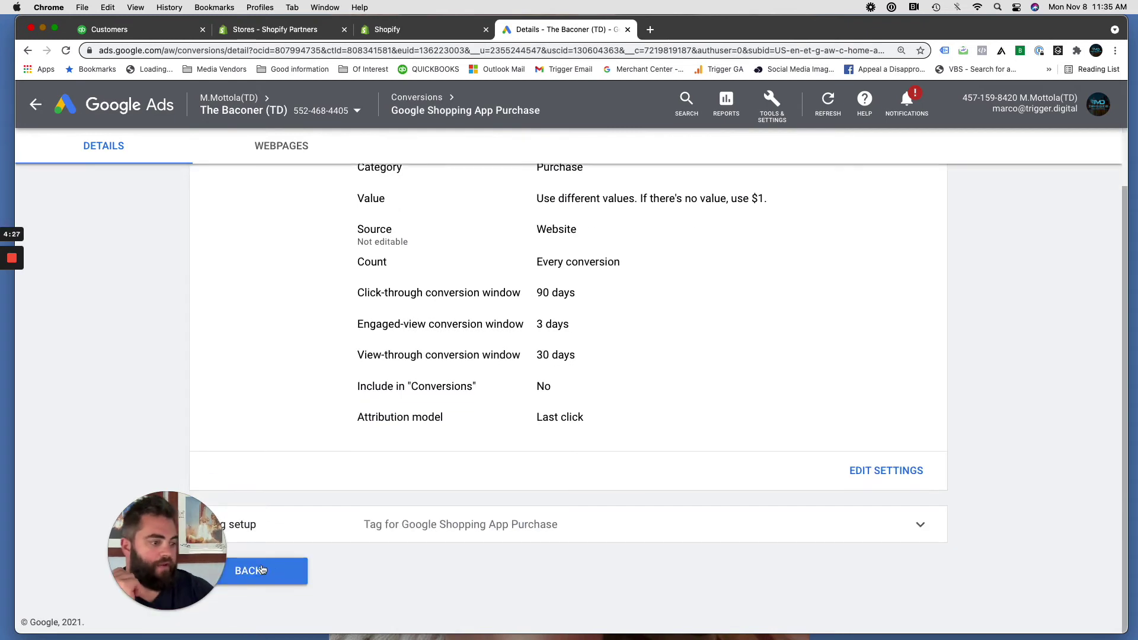
left_click(248, 569)
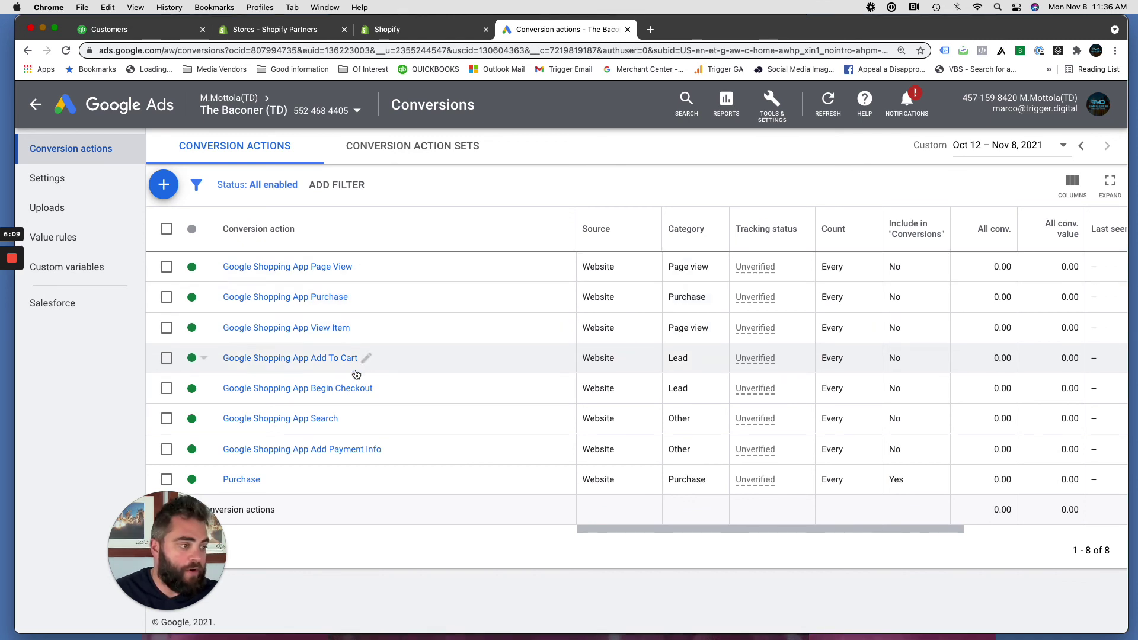
mouse_move(17, 276)
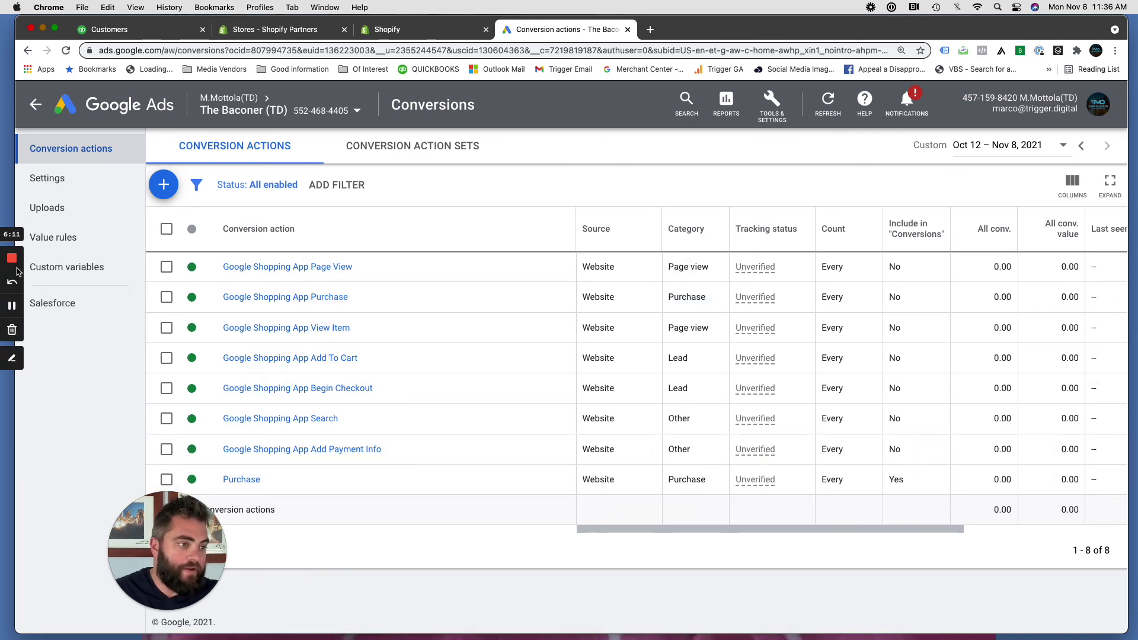